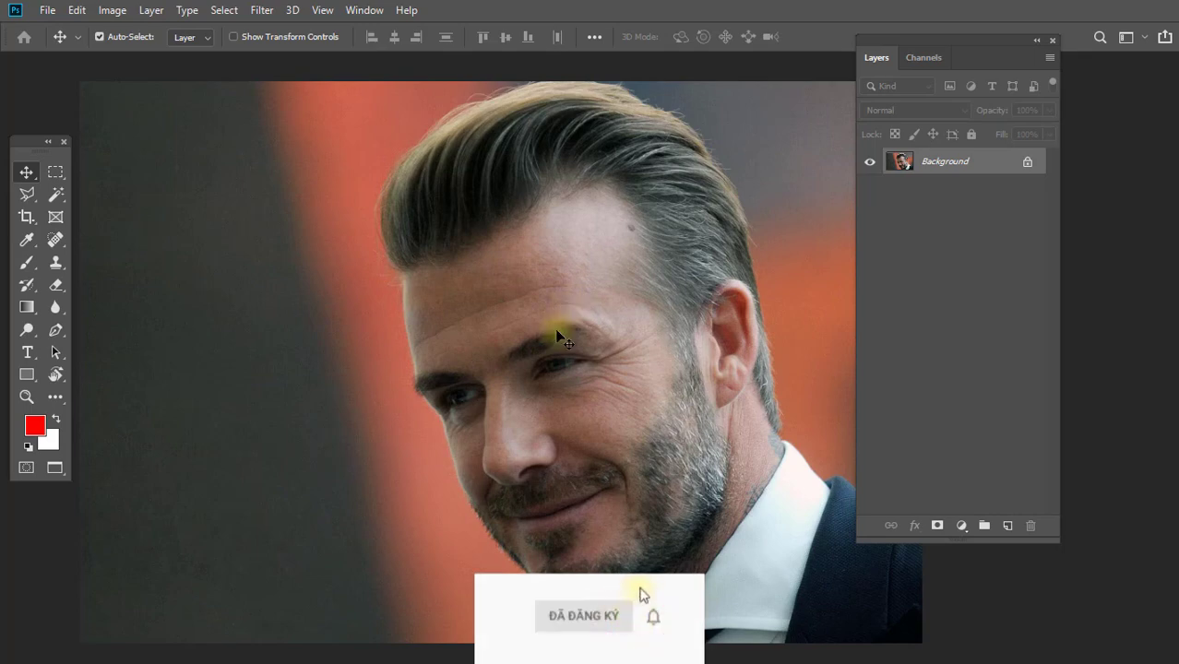
Duplicate the Background as Layer 1 and desaturate it to black and white.
key(ctrl+j)
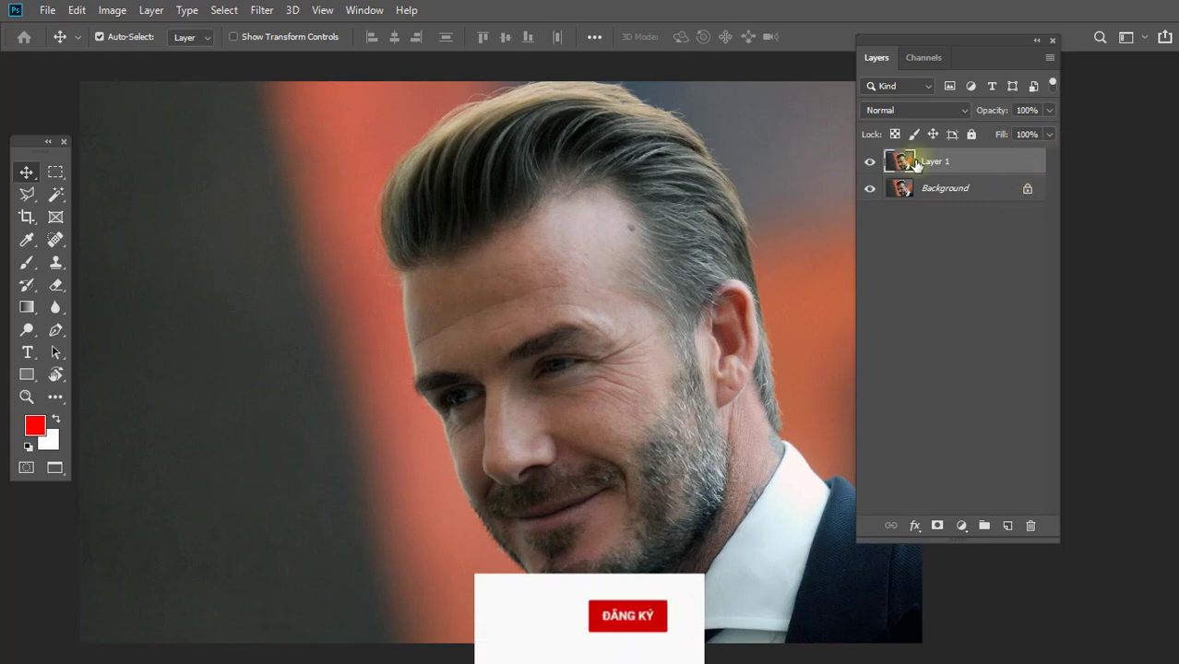
click(111, 10)
mouse_move(139, 55)
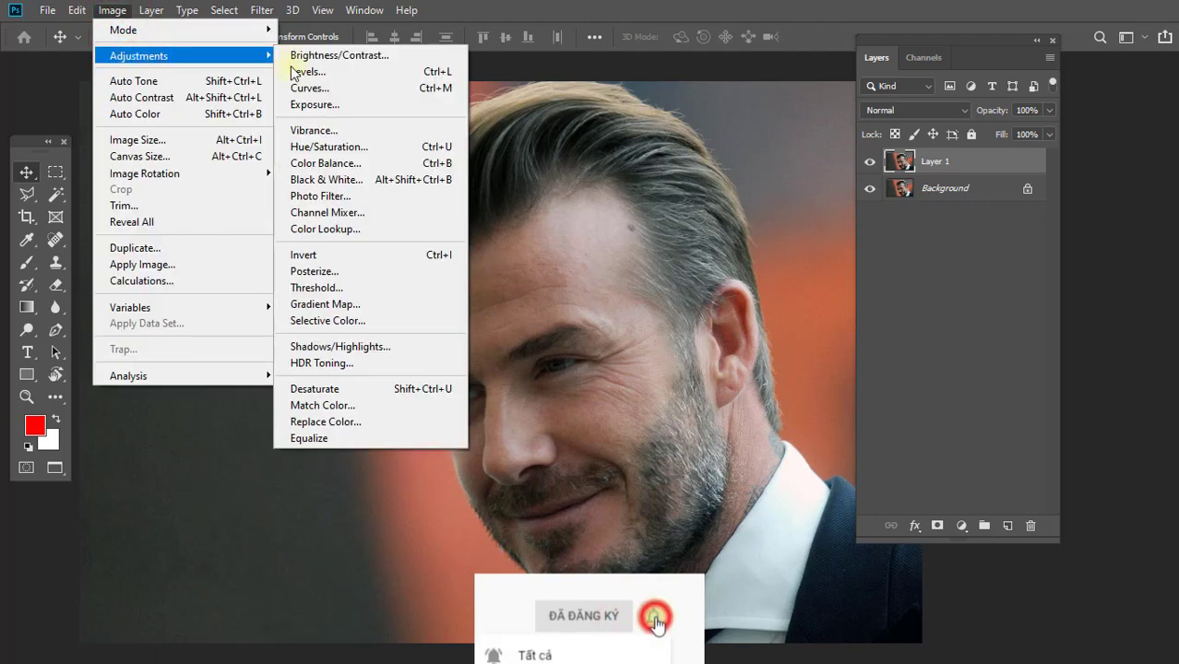
click(412, 389)
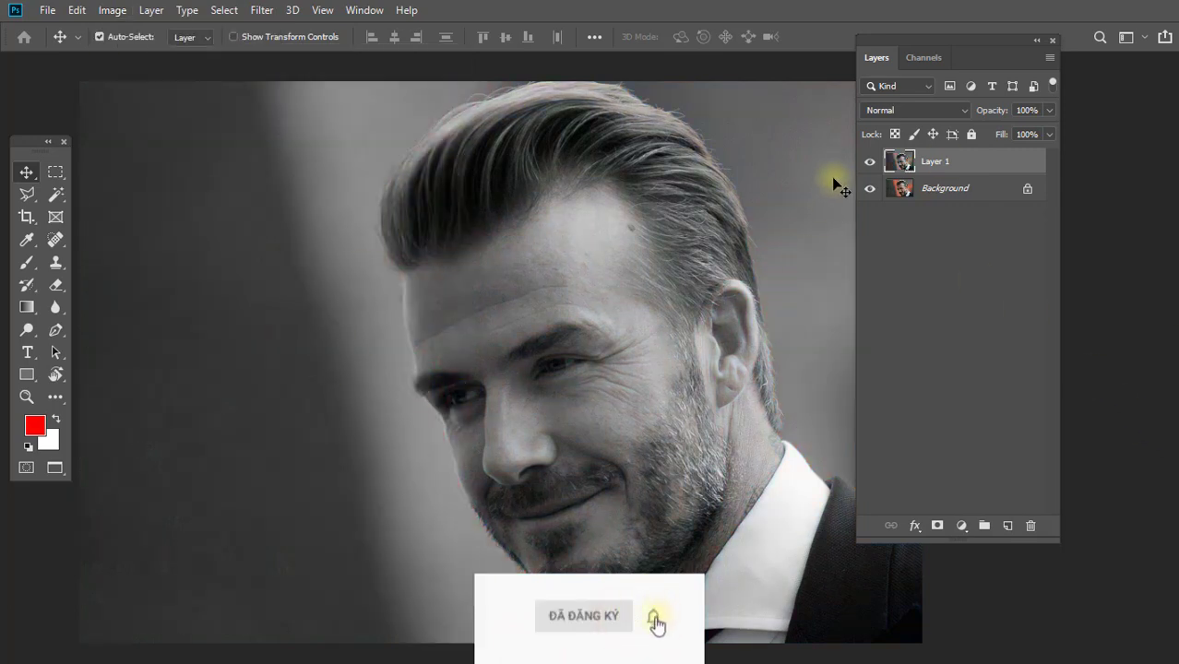
Duplicate Layer 1 as Layer 1 copy, then hide and reshow it to compare.
drag(945, 164, 1004, 524)
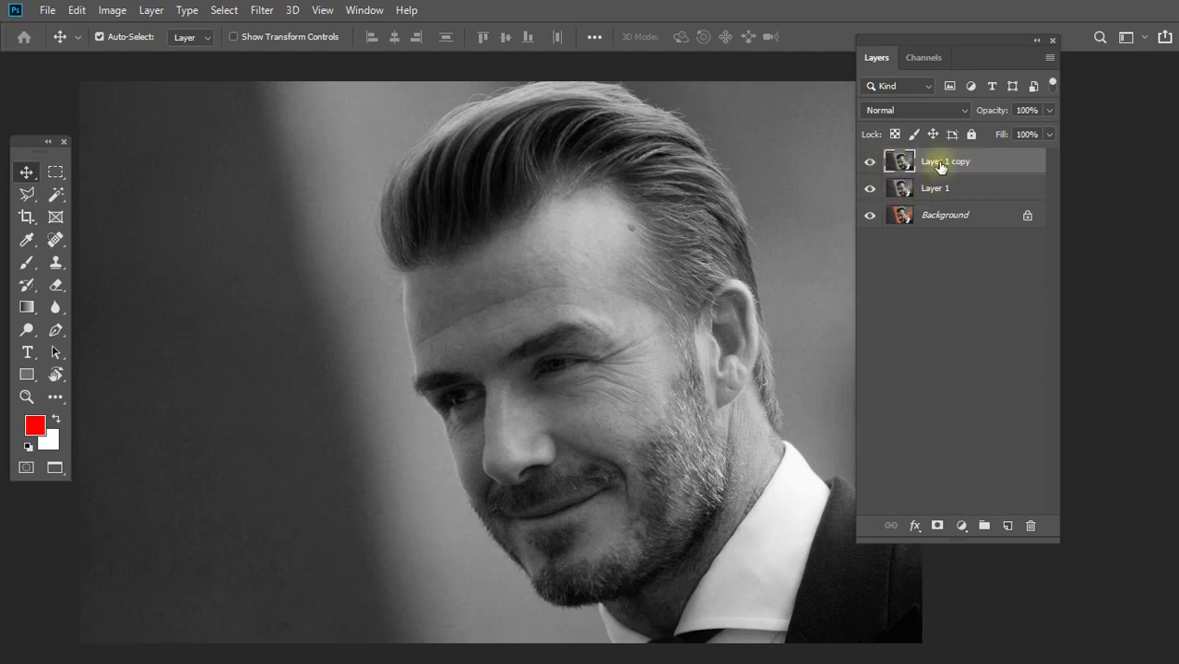
click(868, 163)
click(927, 189)
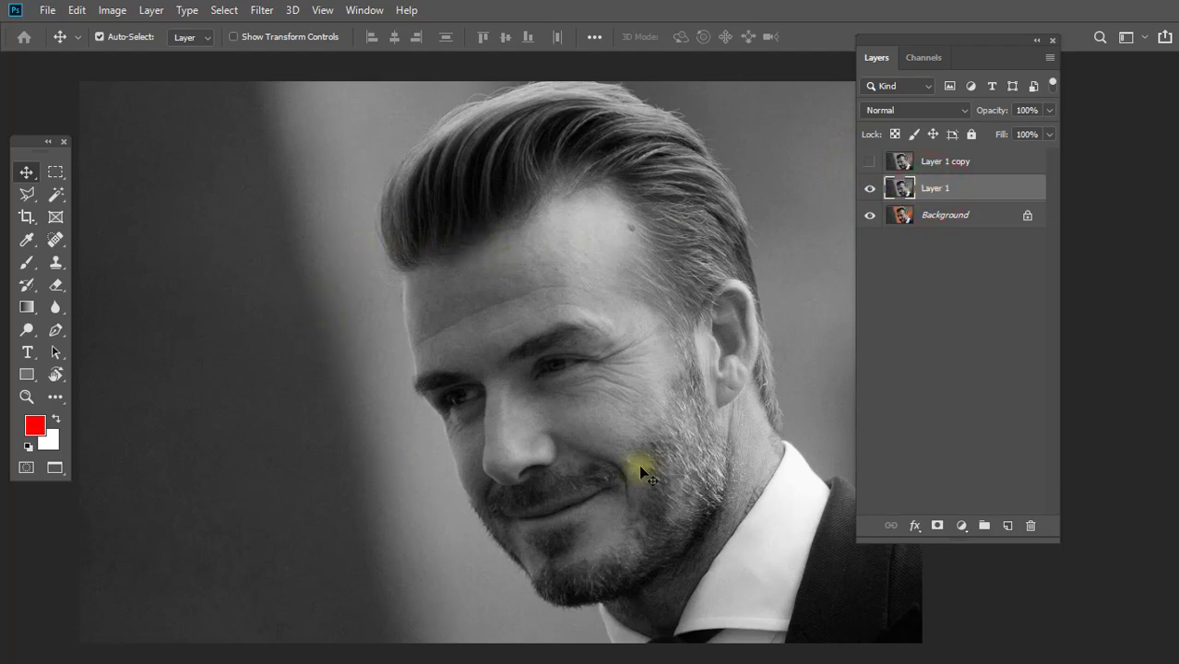
click(868, 161)
click(945, 161)
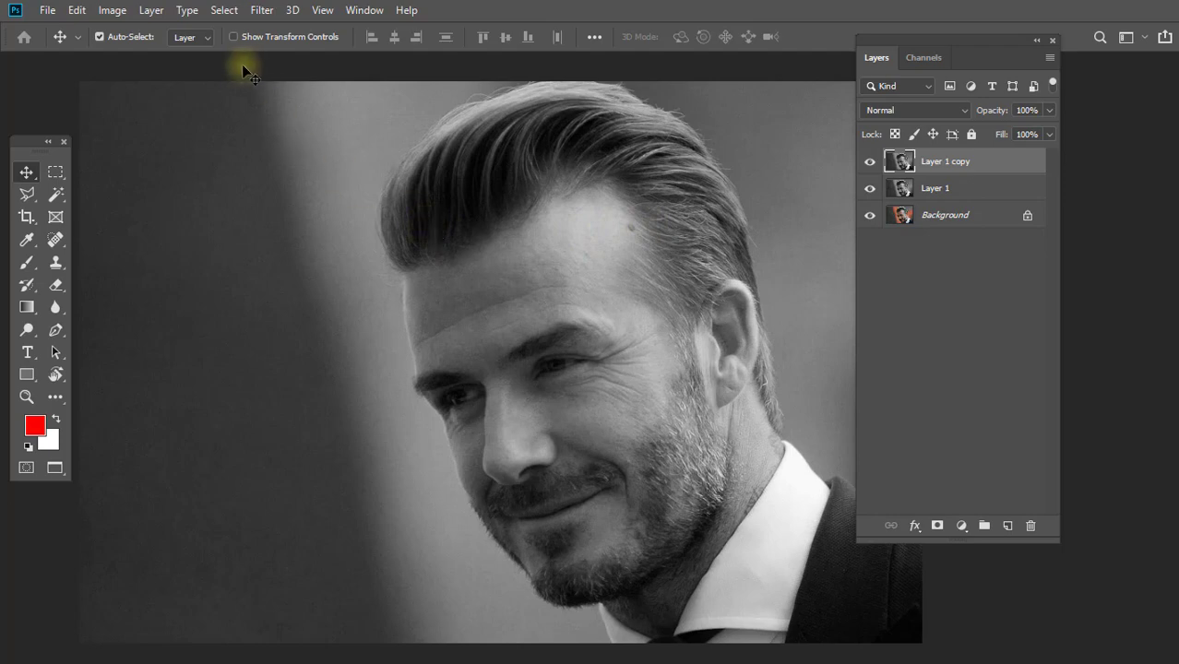
click(106, 11)
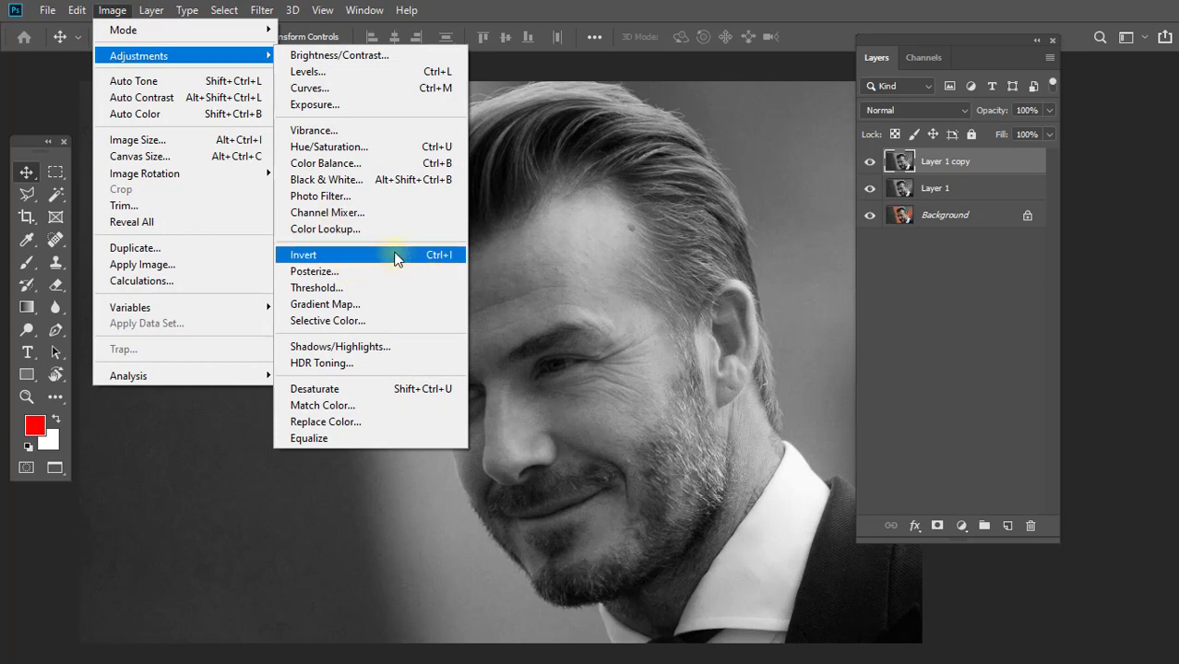
Invert Layer 1 copy into a negative and hide the Background layer.
click(395, 257)
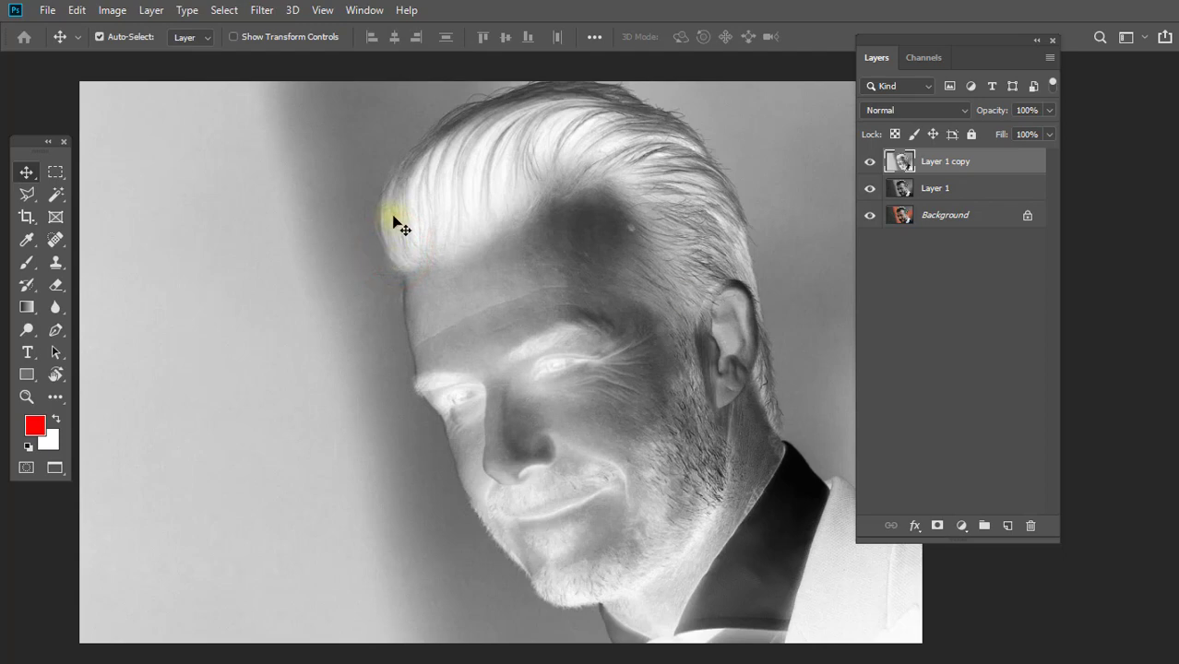
click(870, 162)
click(903, 110)
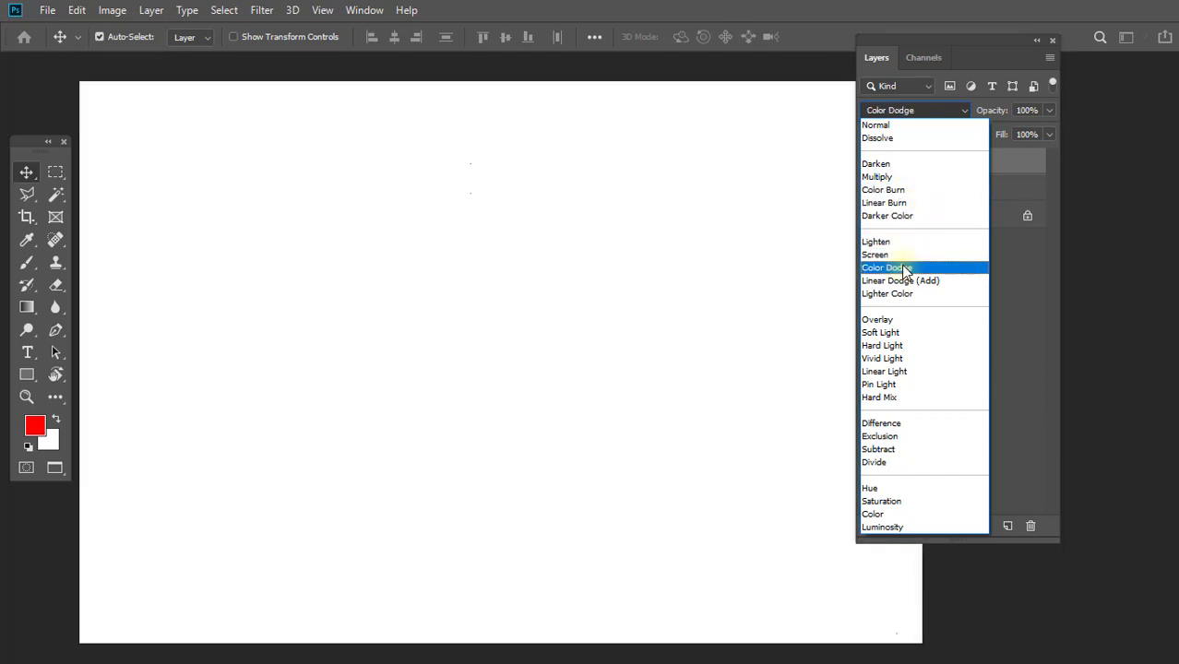
Blend Layer 1 copy in Color Dodge mode and make Layer 1 visible beneath it.
click(904, 269)
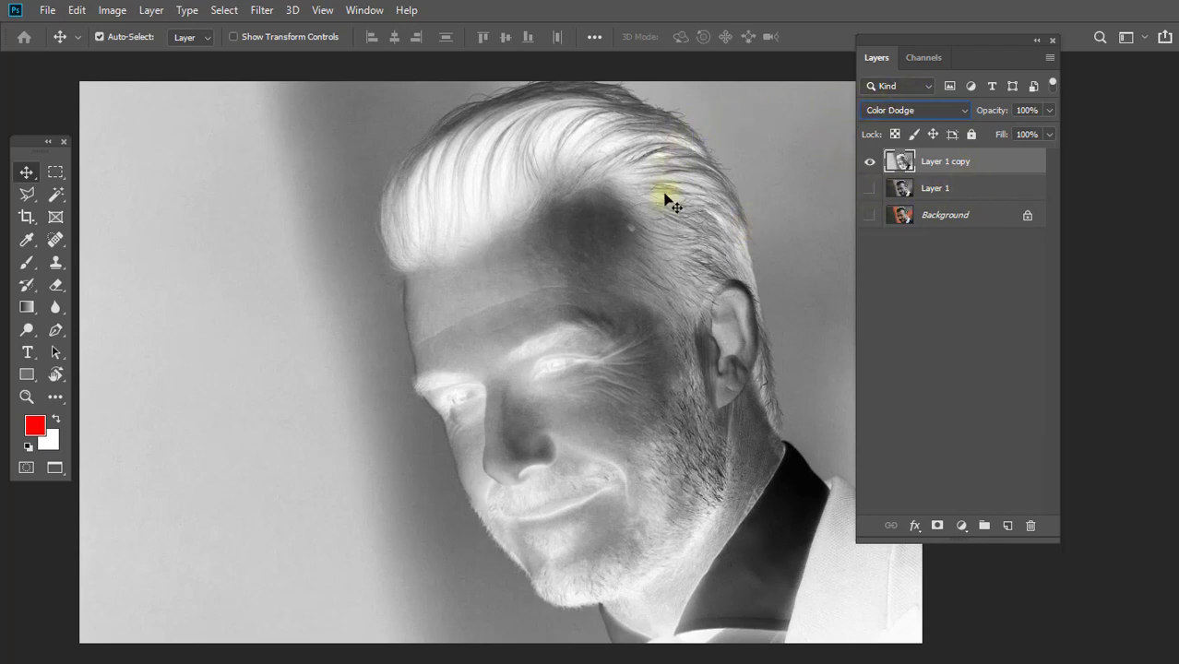
click(870, 188)
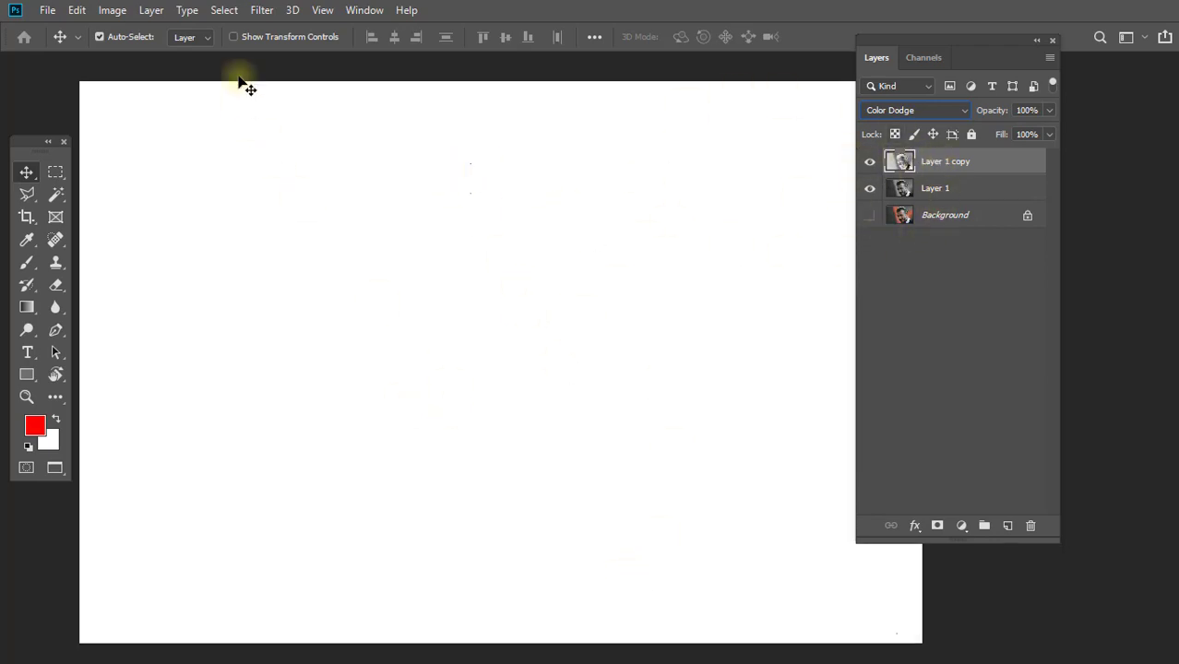
click(261, 10)
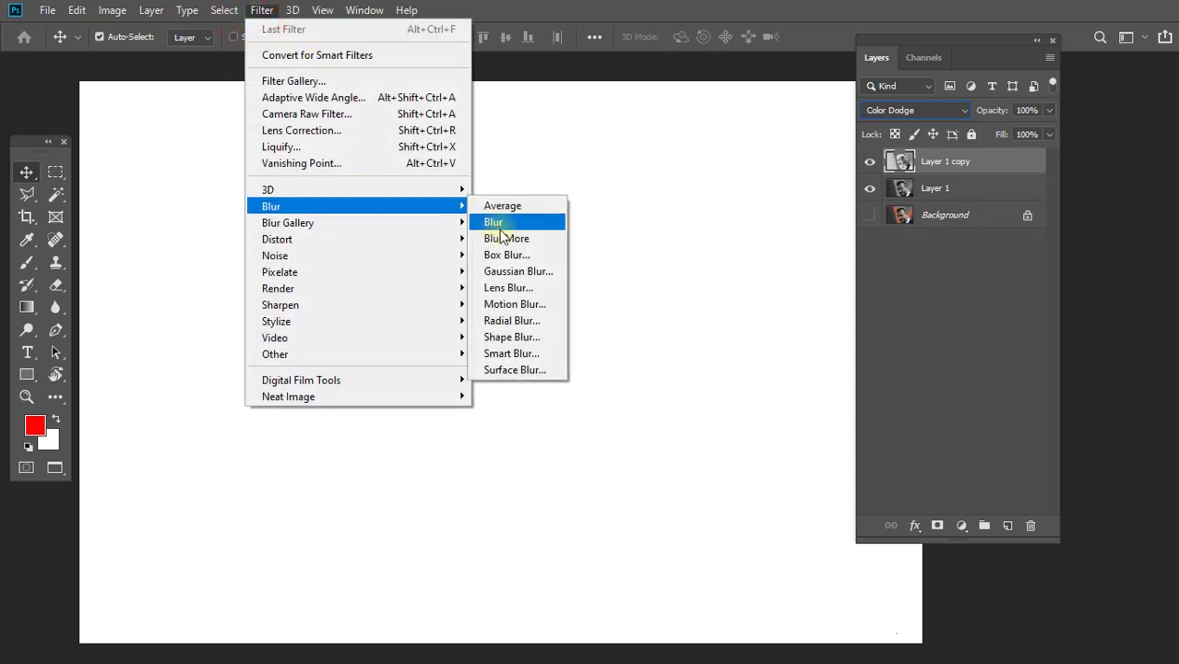
mouse_move(270, 205)
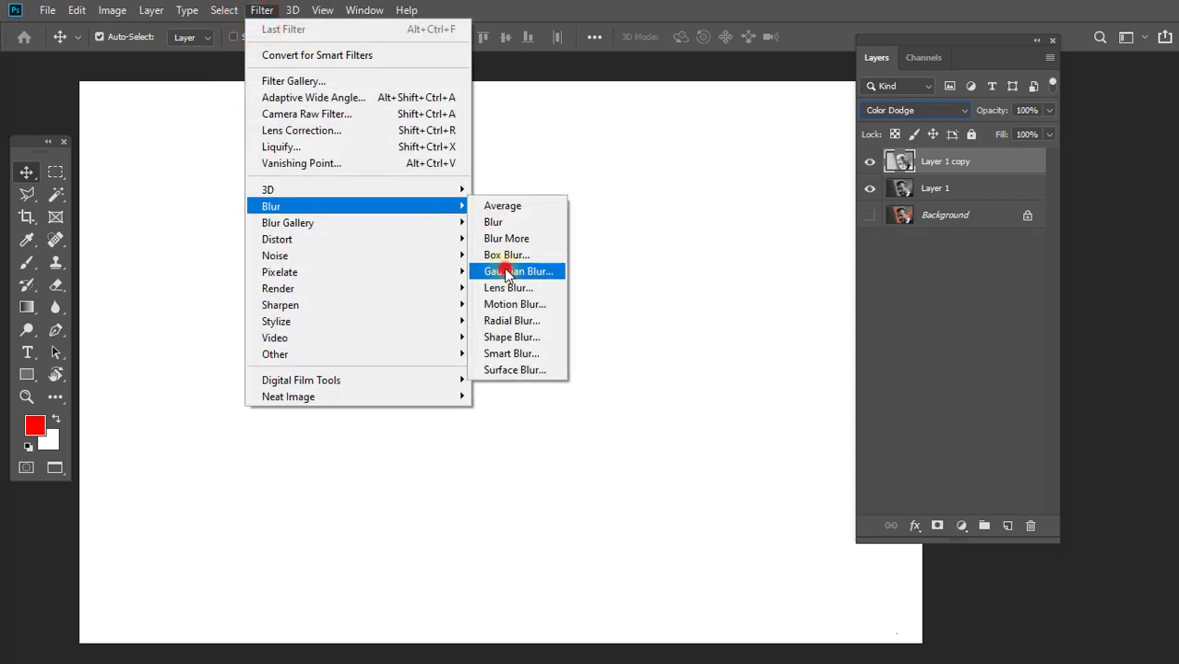
Blur the inverted Layer 1 copy with a Gaussian Blur radius of 5.2 pixels.
click(506, 274)
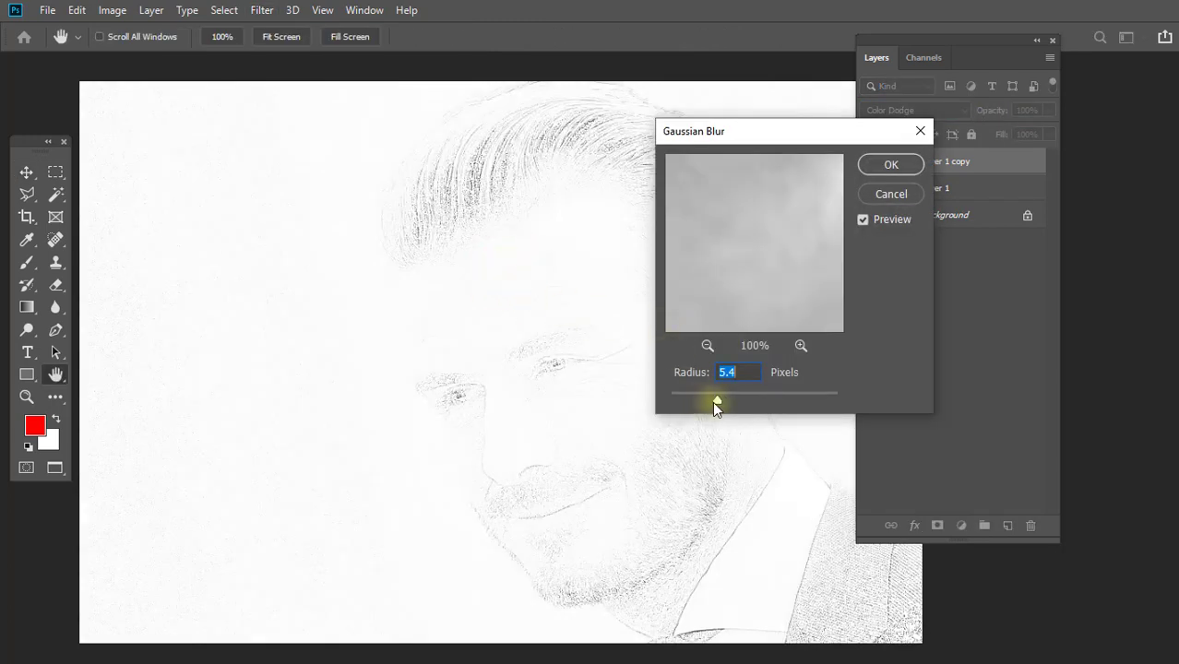
drag(715, 403, 720, 403)
scroll(450, 337, up, 3)
scroll(451, 338, up, 2)
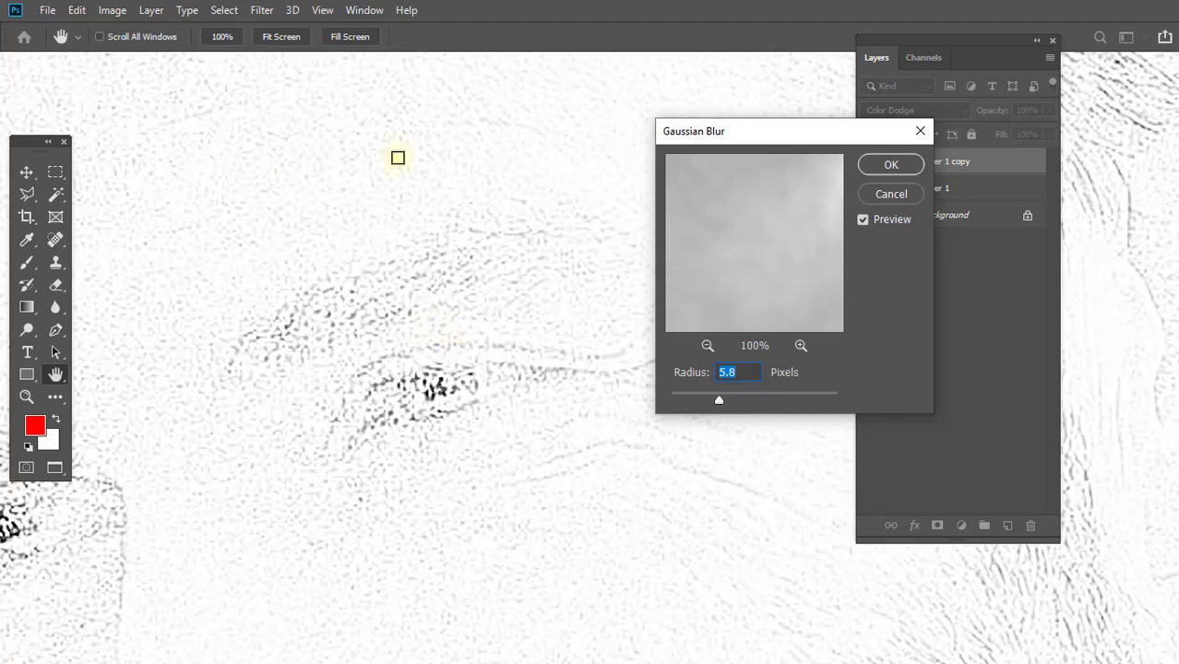
scroll(315, 331, down, 3)
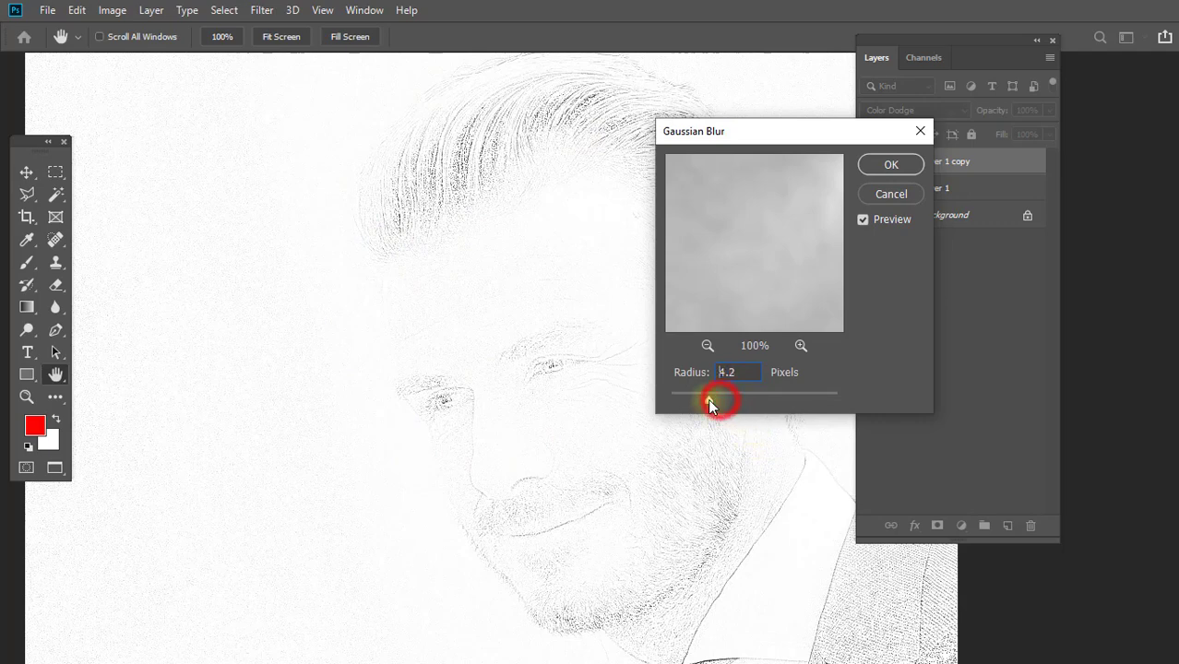
drag(710, 403, 718, 404)
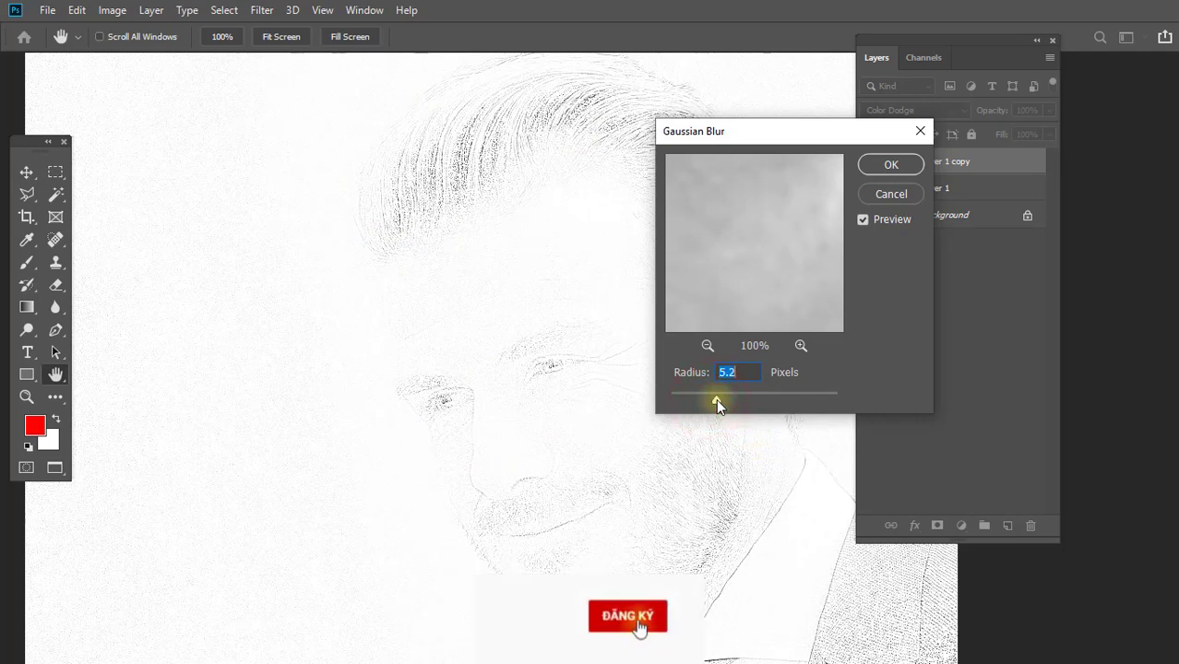
click(883, 168)
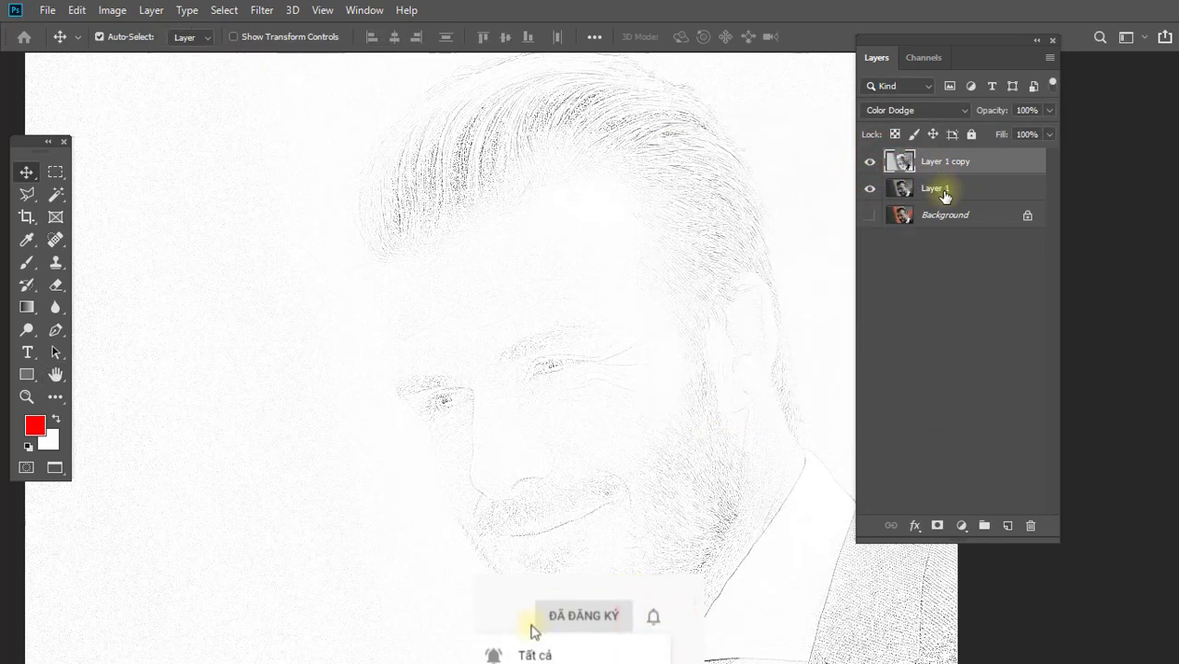
Select Layer 1 with Layer 1 copy and merge them via the Layers panel menu.
shift+click(941, 189)
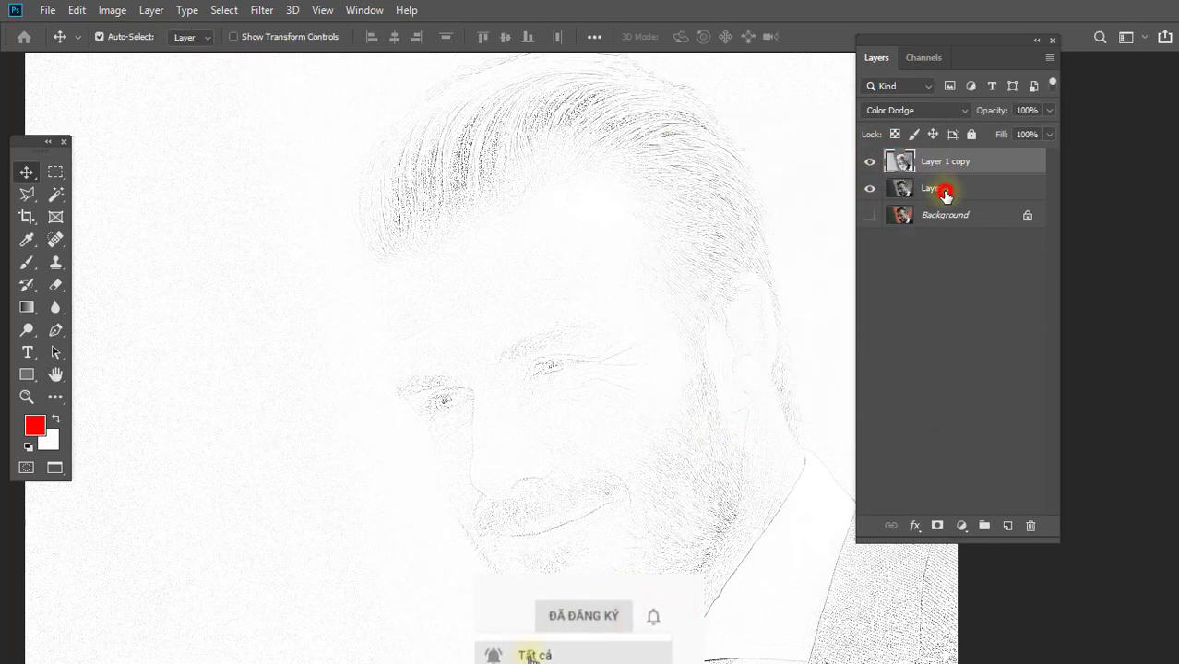
click(1050, 59)
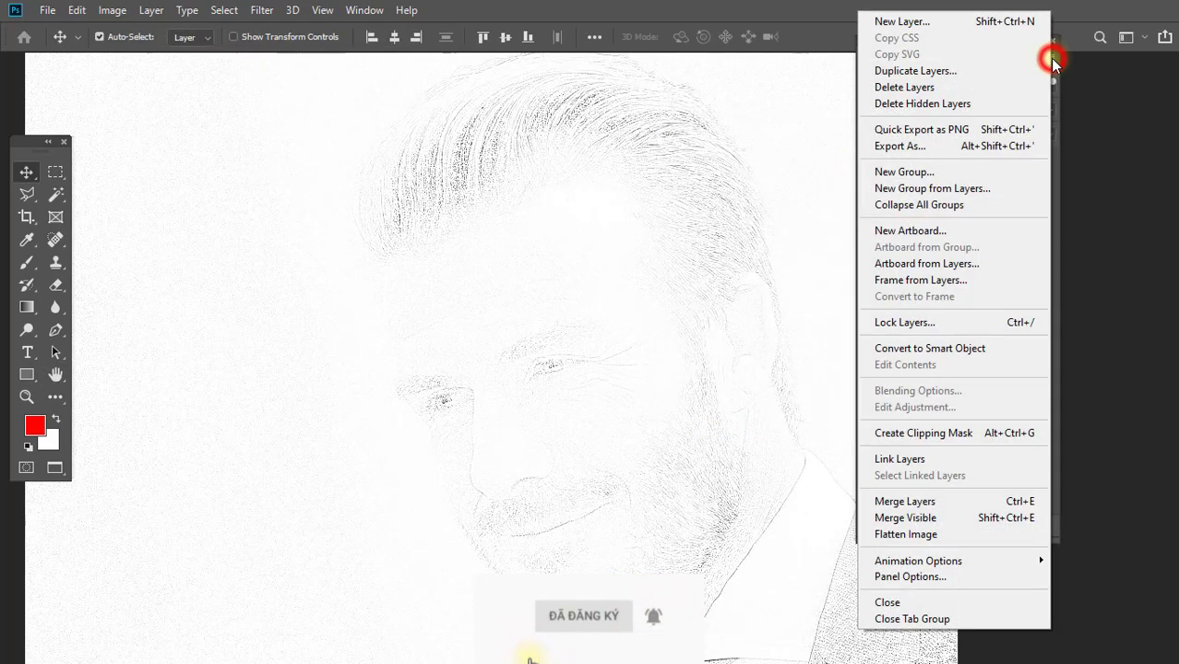
click(1004, 500)
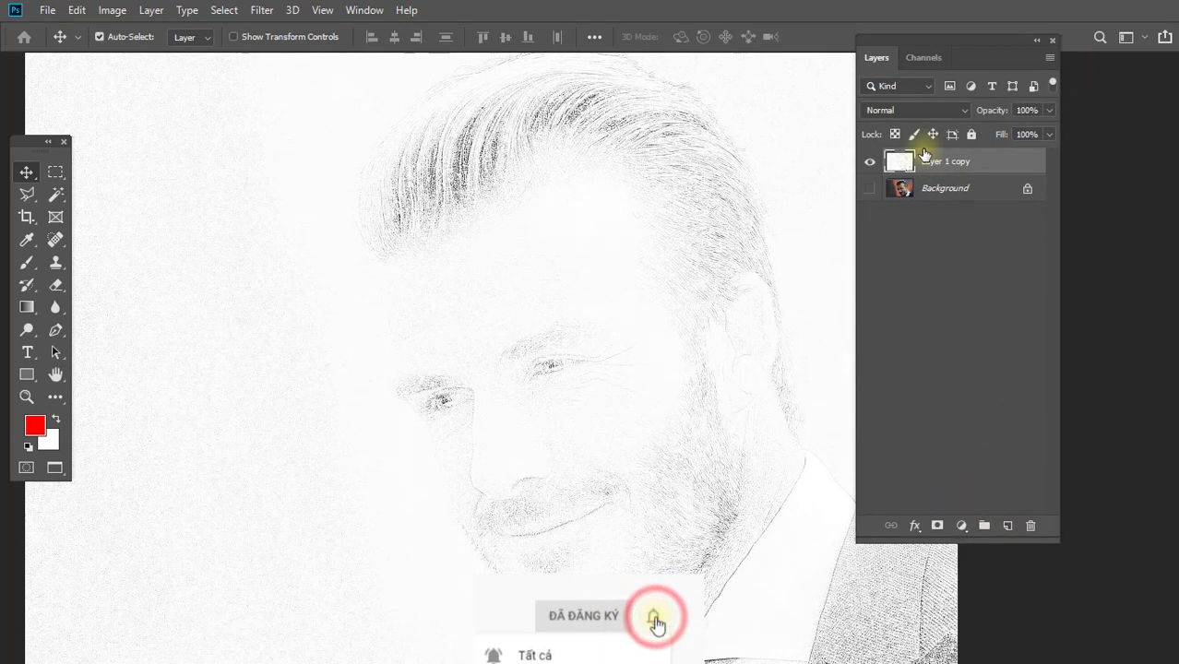
click(55, 307)
click(25, 330)
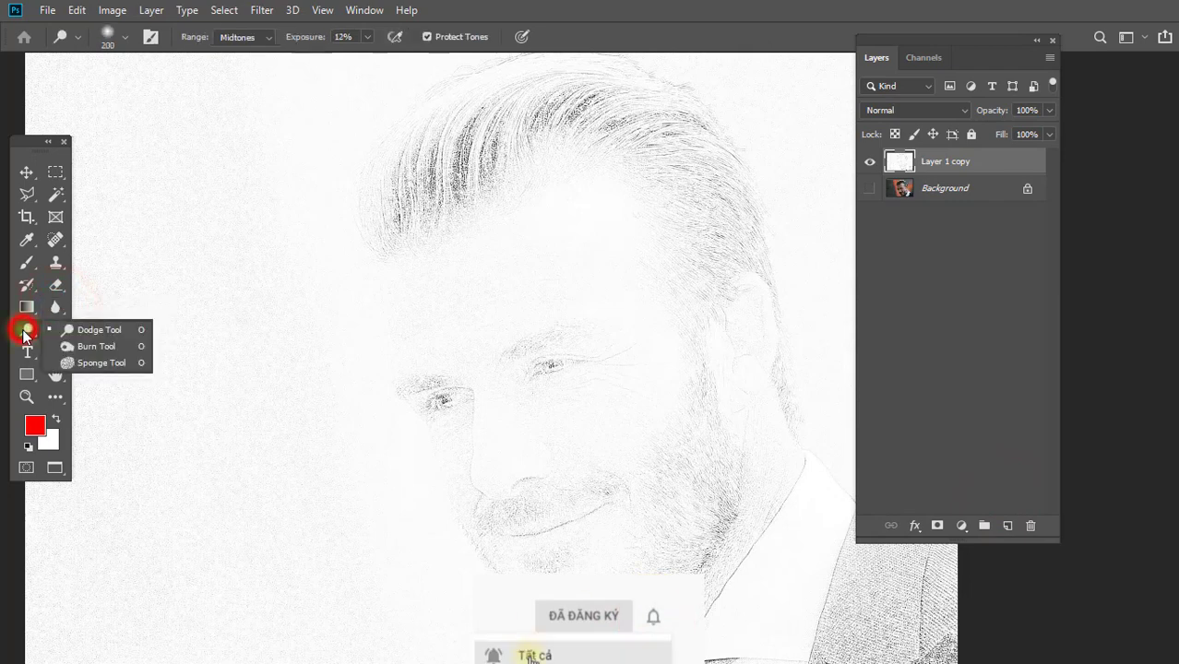
Switch to the Burn tool with a soft round brush enlarged to 1000 px.
click(121, 346)
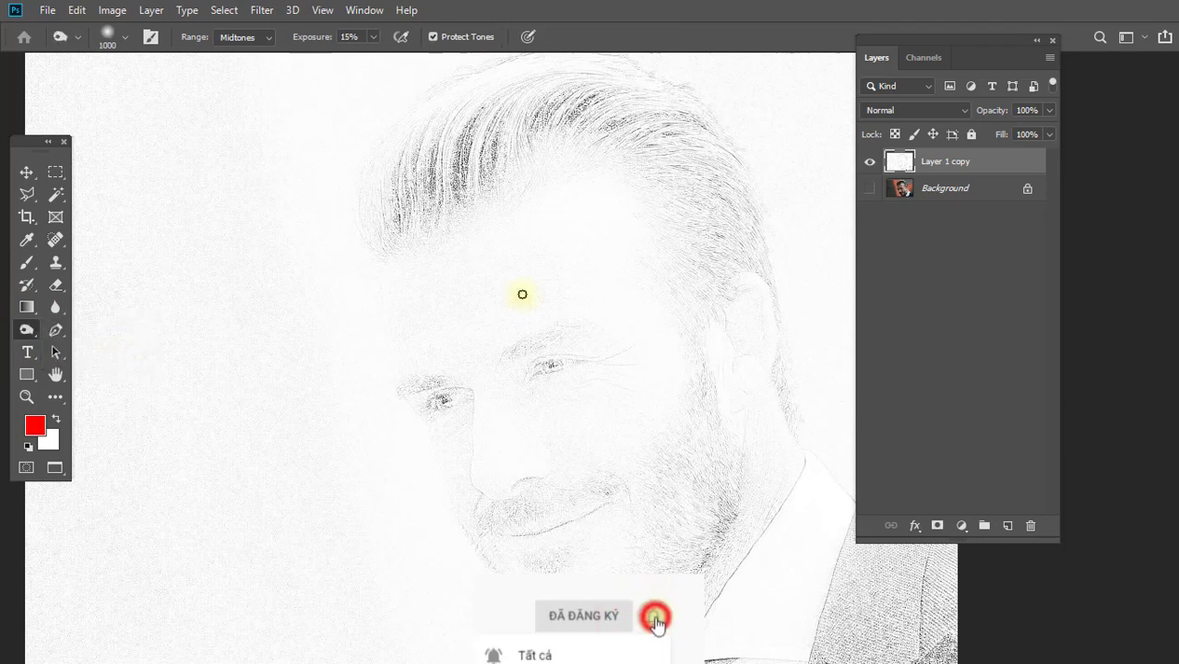
key(bracketright)
right_click(470, 293)
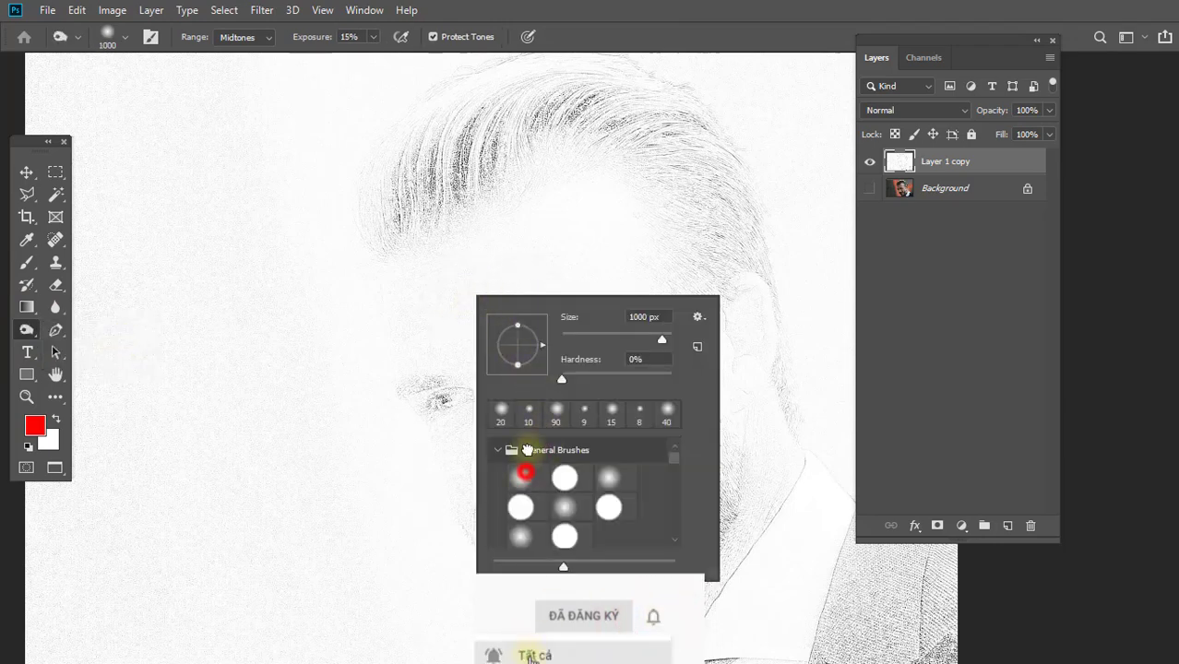
click(525, 473)
Burn the forehead and eye lines, adjusting Exposure and settling at 77%.
drag(420, 319, 443, 304)
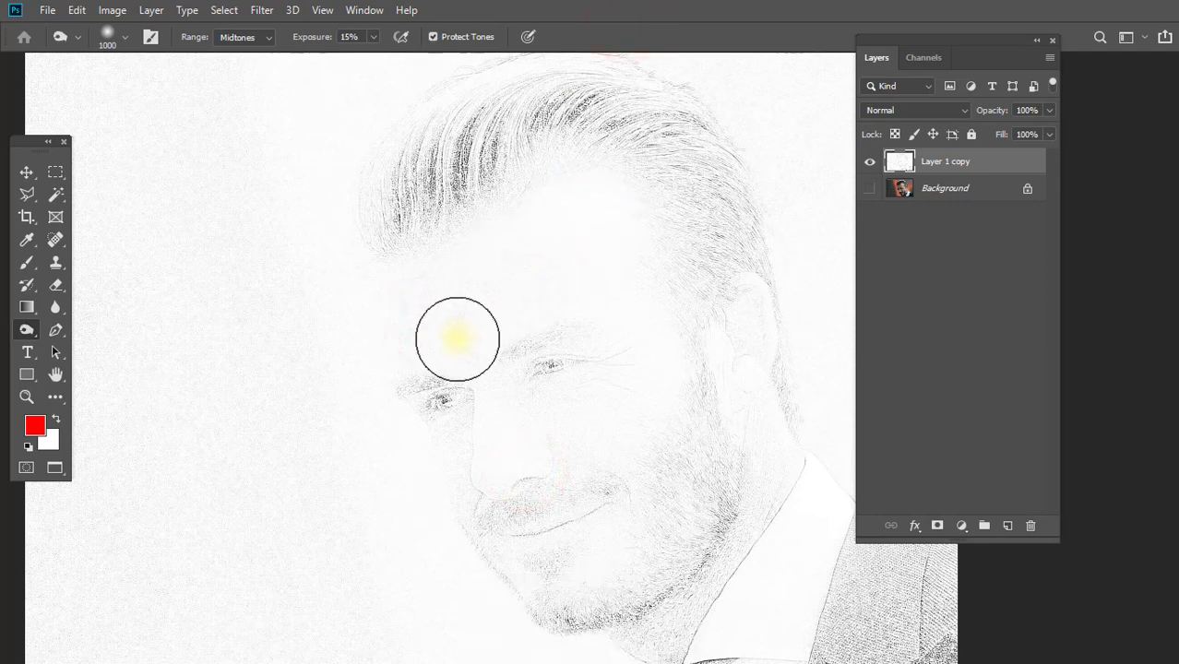
drag(304, 38, 418, 35)
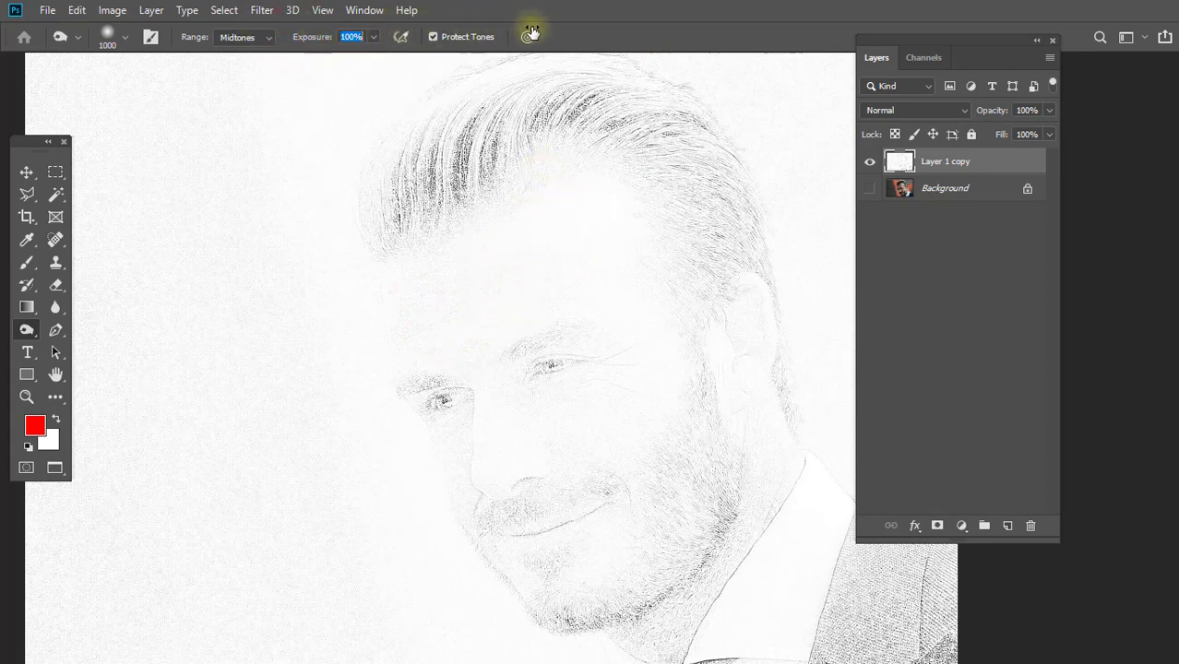
click(379, 371)
mouse_move(411, 349)
mouse_down()
mouse_move(676, 305)
mouse_move(288, 37)
mouse_up()
mouse_move(346, 145)
mouse_down()
mouse_move(527, 478)
mouse_move(413, 205)
mouse_move(443, 356)
mouse_move(481, 460)
mouse_move(527, 477)
mouse_up()
Shrink the brush to 500 px and darken the cheek, nose, eye, ear and hair lines.
key(bracketleft)
key(bracketleft)
key(bracketleft)
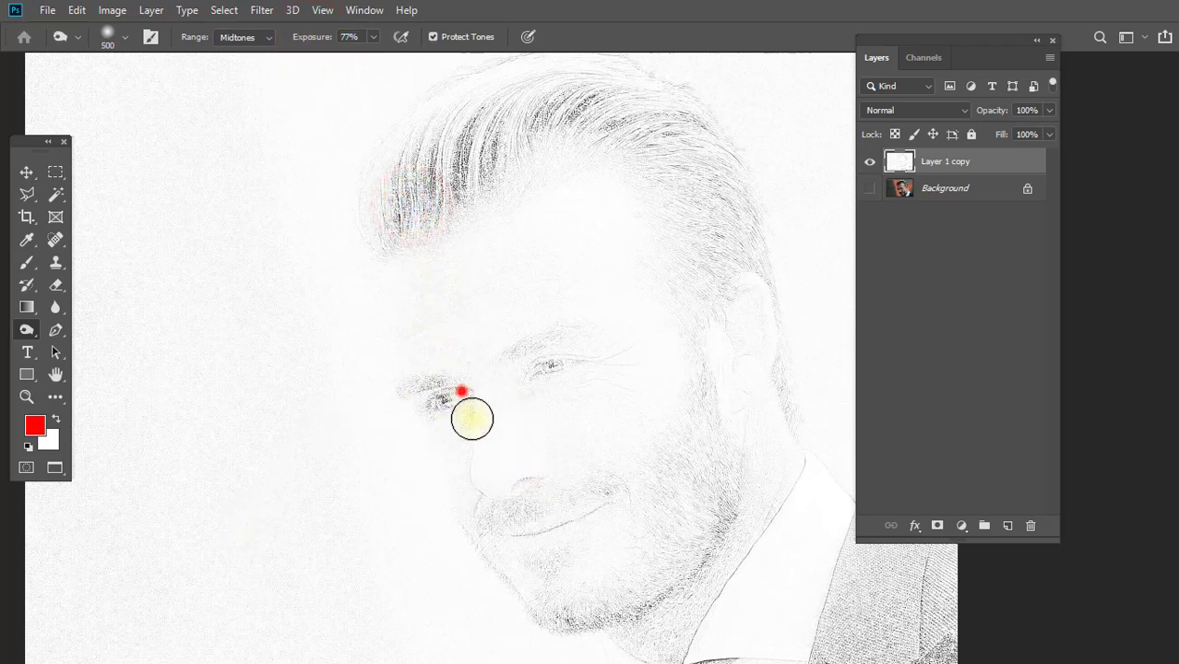
mouse_move(472, 420)
mouse_down()
mouse_move(474, 408)
mouse_move(492, 490)
mouse_move(520, 476)
mouse_move(547, 368)
mouse_move(636, 358)
mouse_move(648, 407)
mouse_move(616, 427)
mouse_move(635, 395)
mouse_up()
drag(647, 349, 761, 403)
mouse_move(739, 311)
mouse_down()
mouse_move(752, 370)
mouse_move(763, 297)
mouse_up()
mouse_move(776, 387)
mouse_down()
mouse_move(768, 305)
mouse_move(706, 297)
mouse_up()
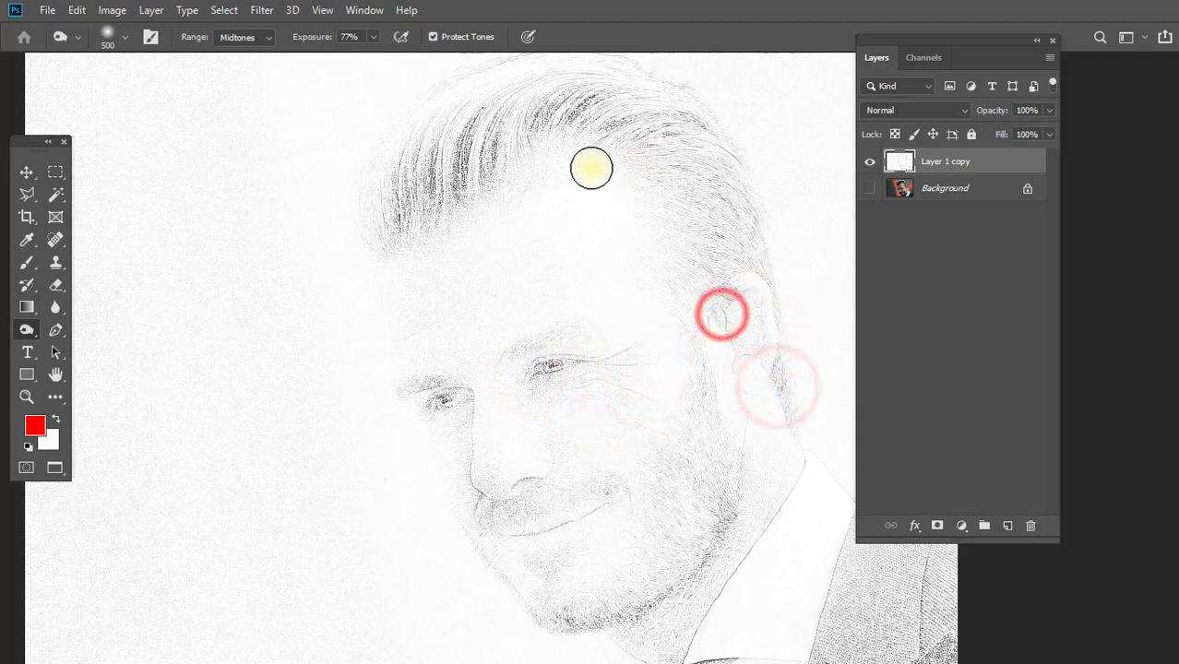
mouse_move(591, 168)
mouse_down()
mouse_move(377, 240)
mouse_move(362, 216)
mouse_up()
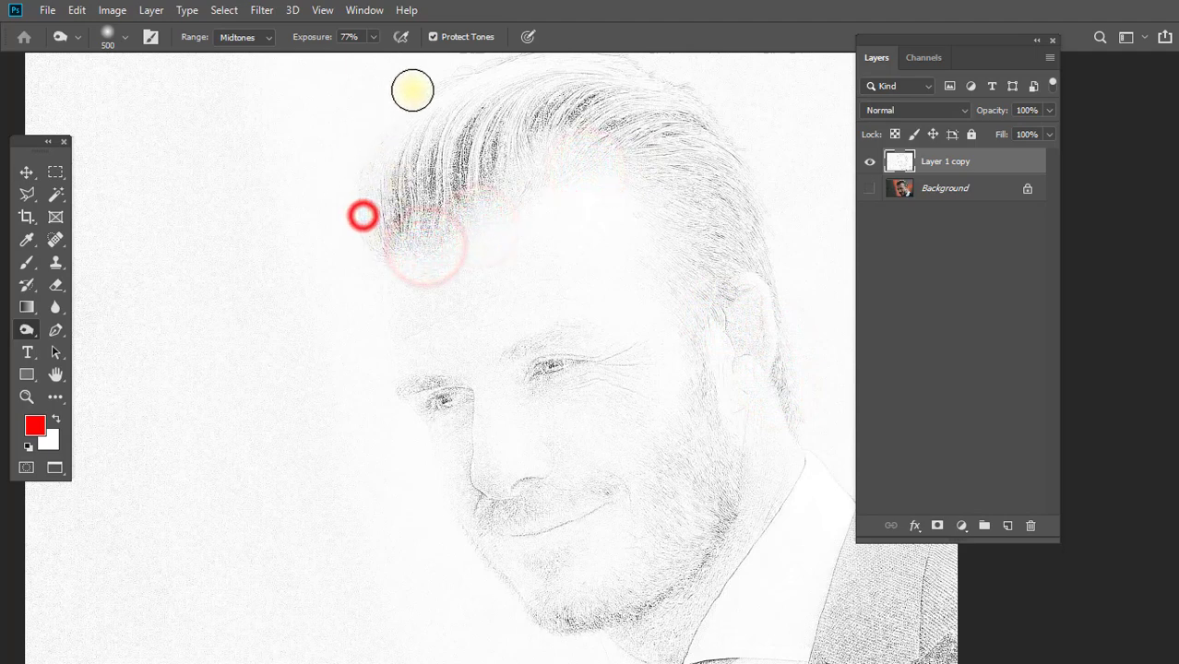
mouse_move(524, 50)
mouse_down()
mouse_move(620, 123)
mouse_move(670, 134)
mouse_up()
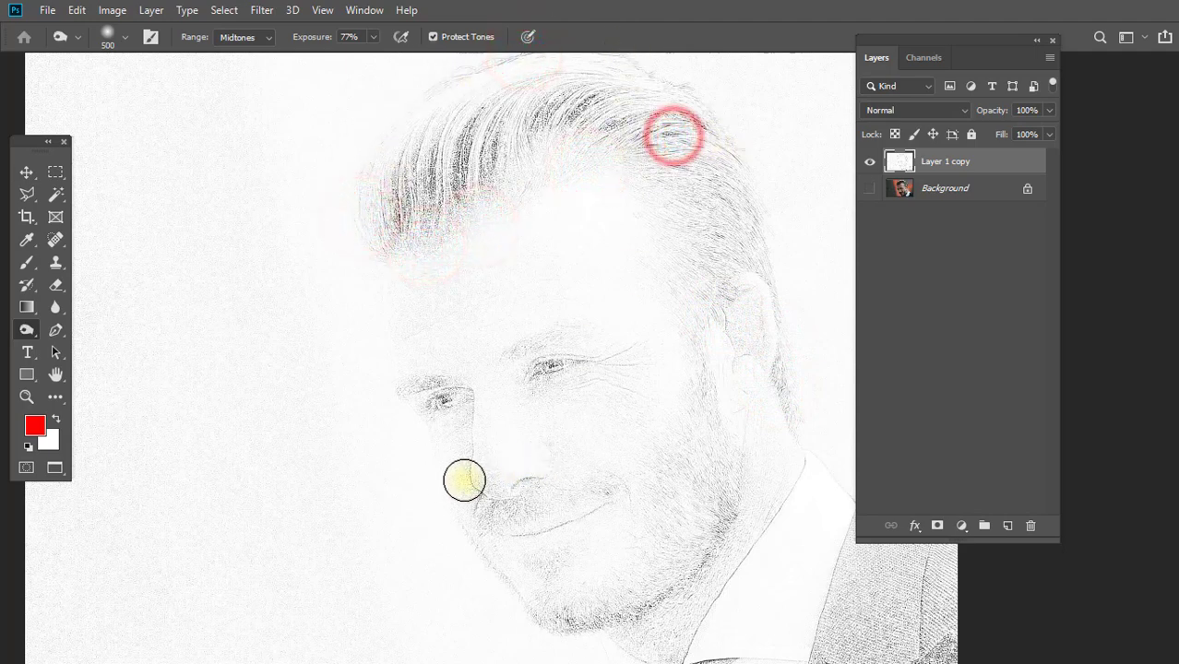
Darken the cheek beside the nose, the mouth, nose bridge and both eye areas.
mouse_move(437, 442)
mouse_down()
mouse_move(453, 500)
mouse_move(423, 500)
mouse_up()
drag(405, 424, 429, 460)
click(427, 480)
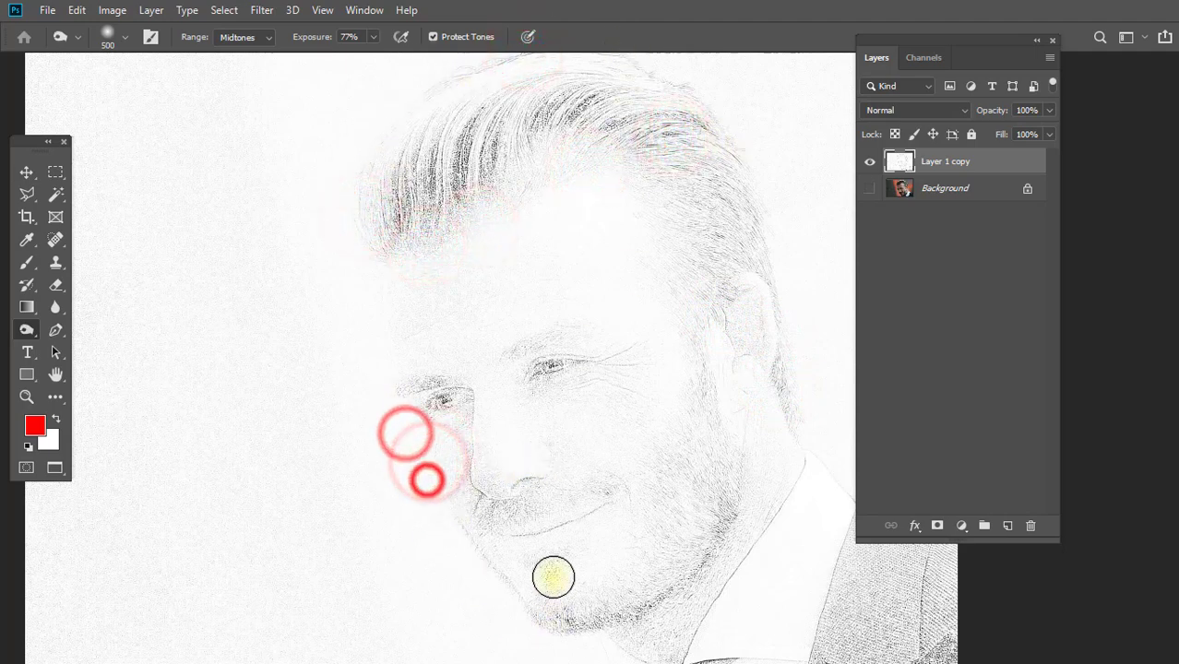
mouse_move(599, 507)
mouse_down()
mouse_move(506, 546)
mouse_move(555, 480)
mouse_move(490, 495)
mouse_move(486, 445)
mouse_up()
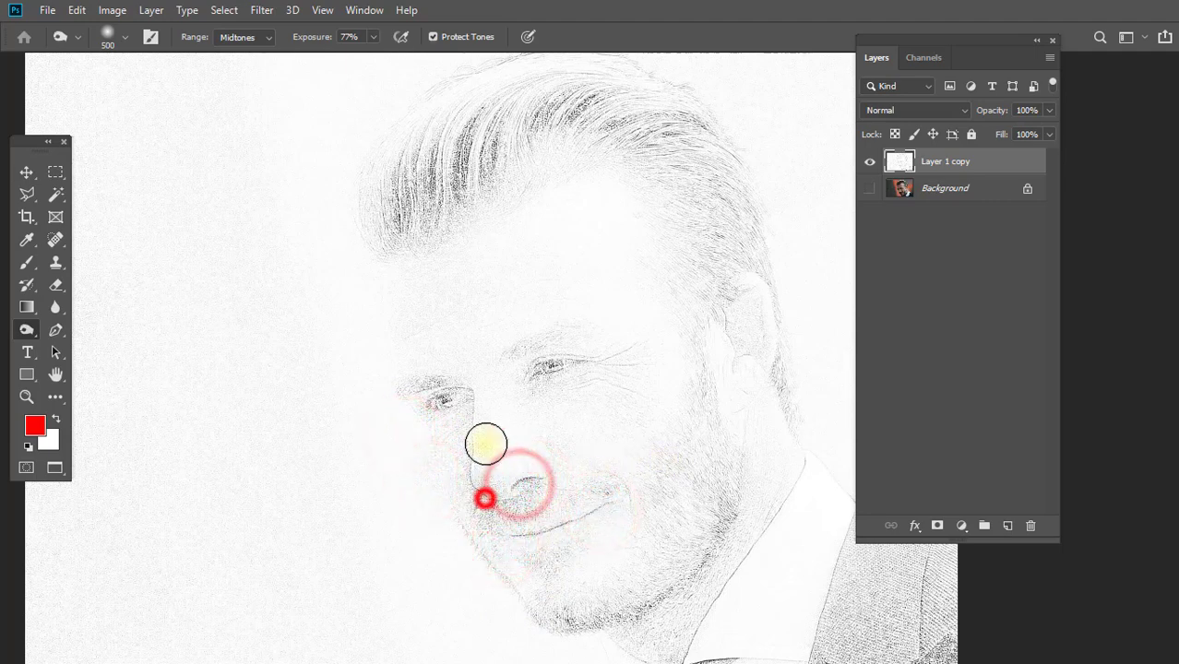
drag(471, 391, 441, 408)
click(439, 402)
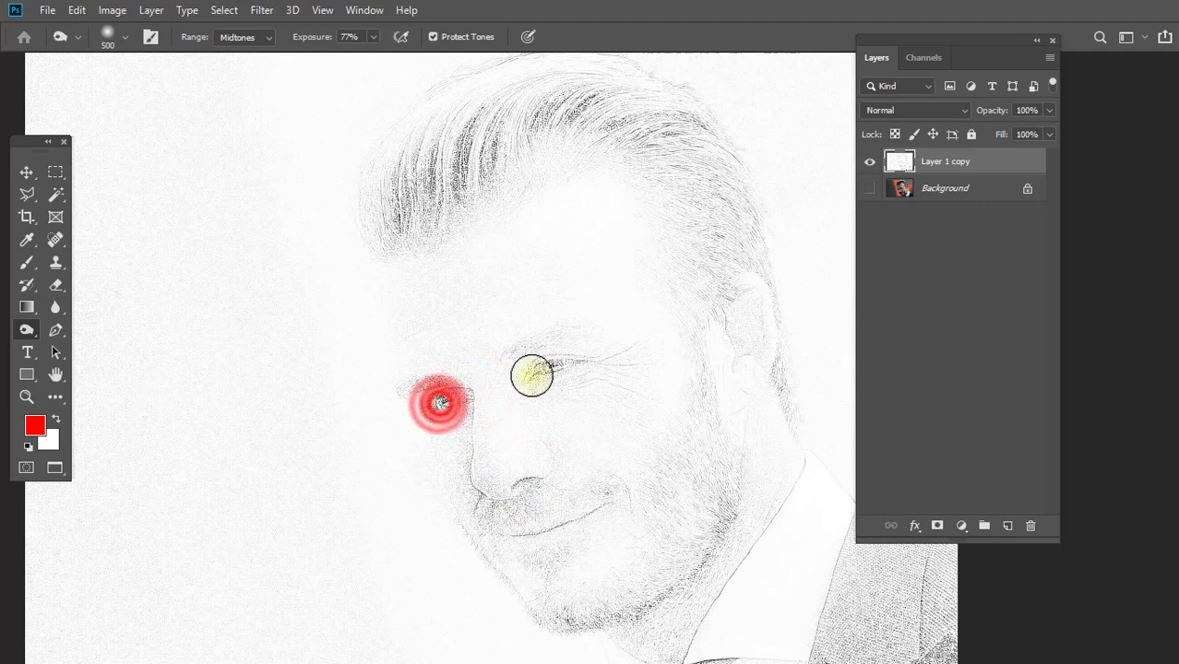
click(552, 361)
Touch up the neck, chin, collar, ear surroundings and right eye, then fit the image to the window.
click(724, 507)
click(650, 611)
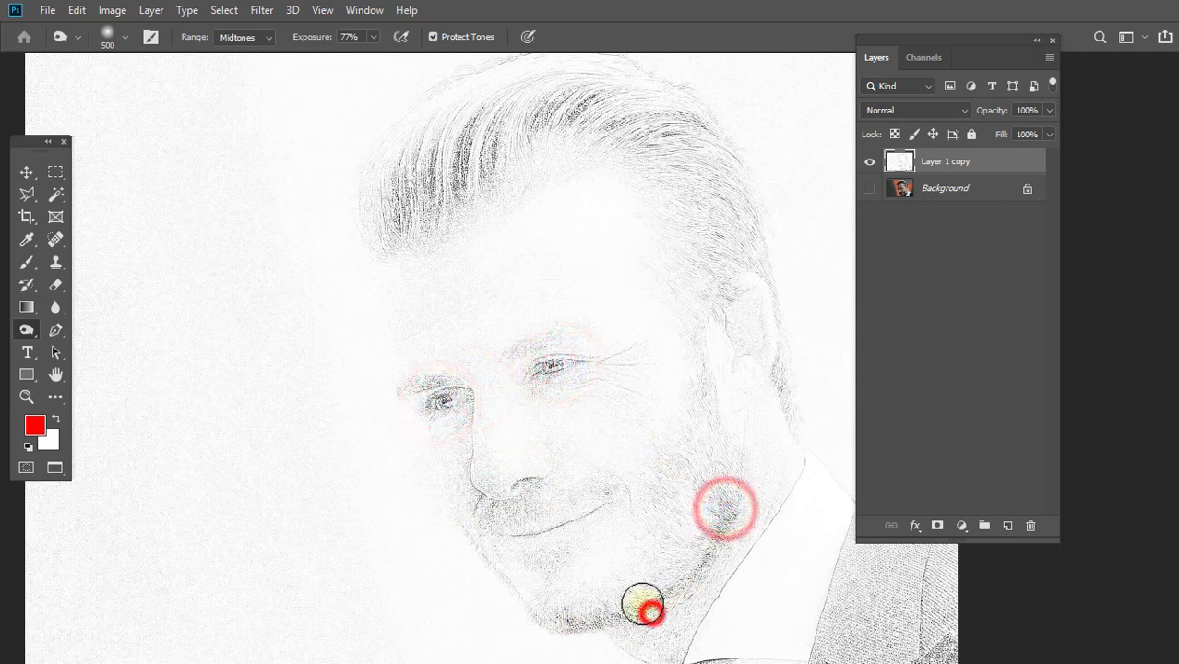
click(813, 475)
click(748, 386)
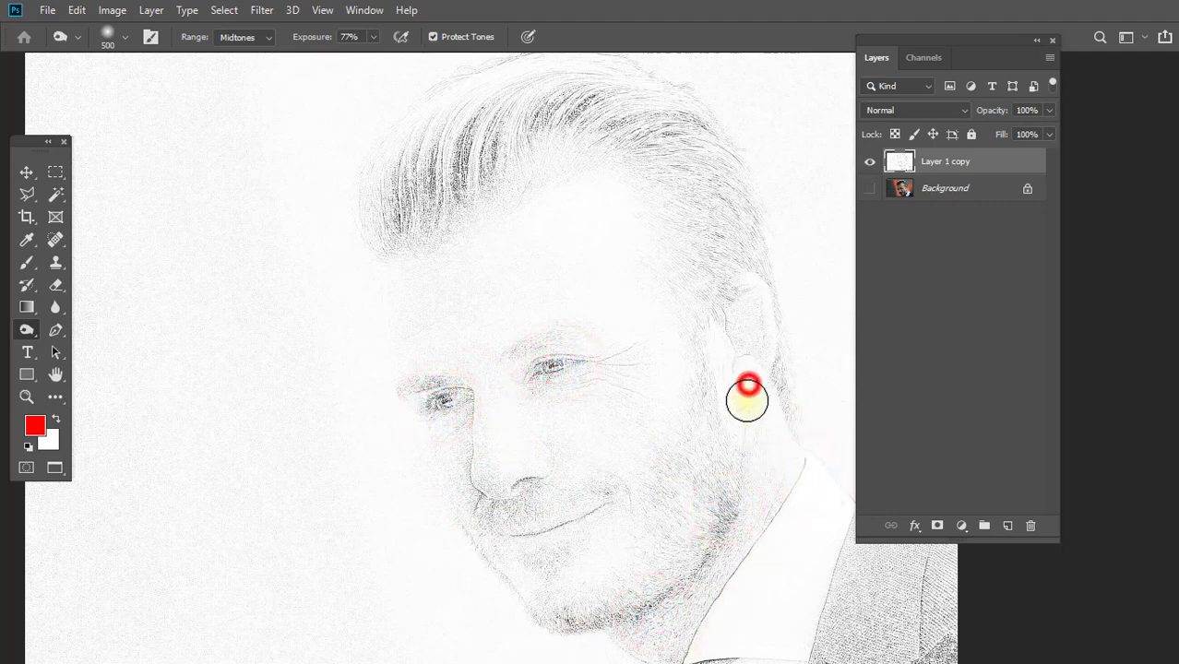
click(747, 442)
click(782, 405)
click(740, 369)
click(726, 403)
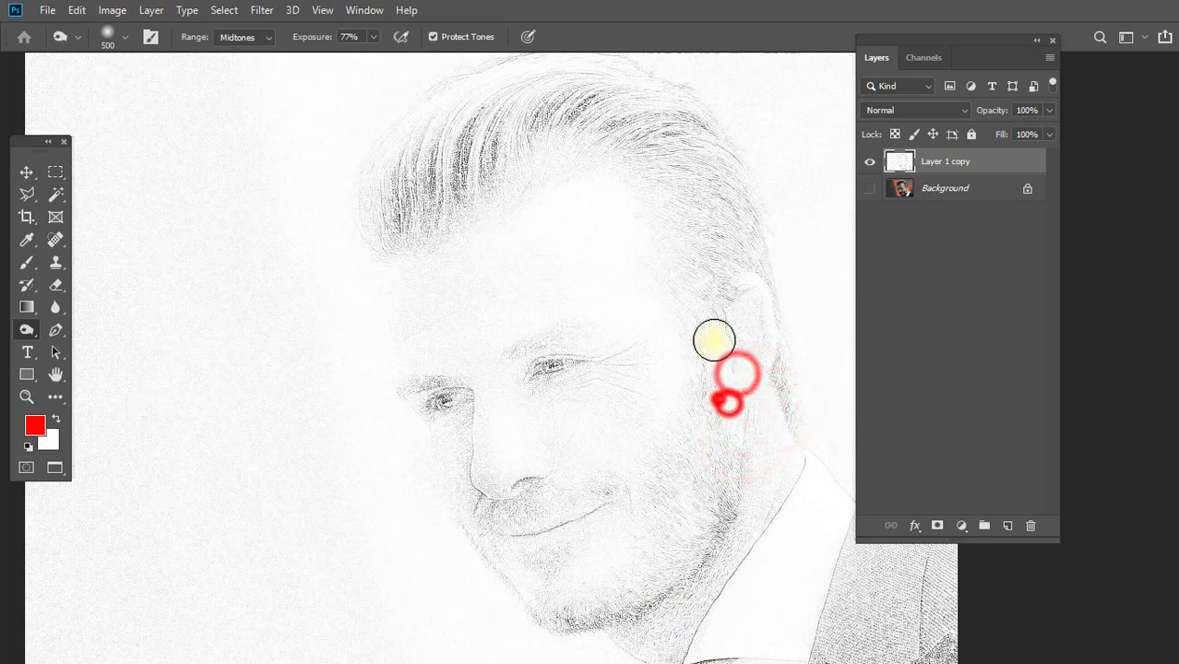
click(716, 329)
click(679, 257)
mouse_move(550, 400)
mouse_down()
mouse_move(573, 373)
mouse_move(473, 380)
mouse_up()
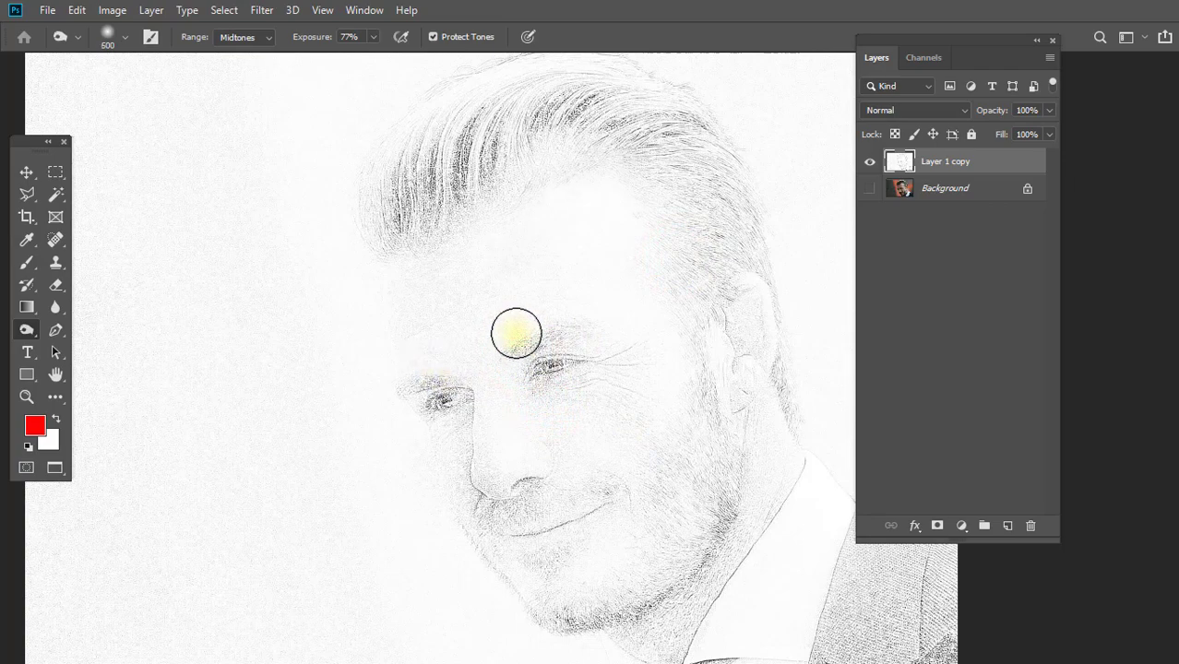
key(ctrl+minus)
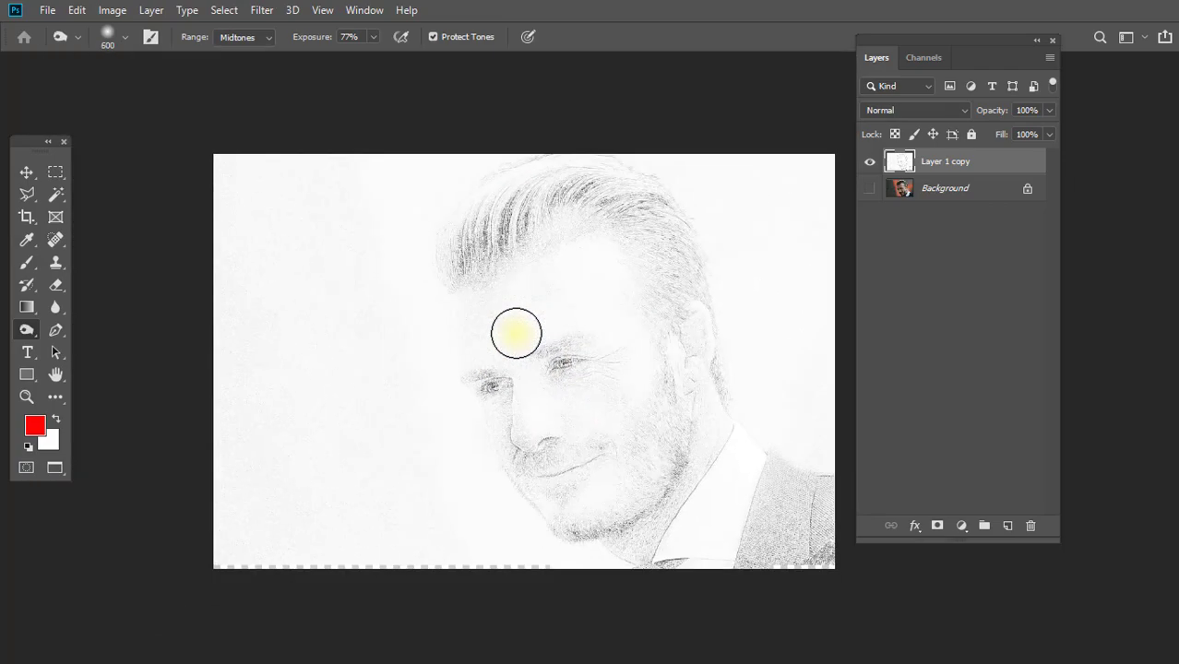
Switch from the Burn tool to the Move tool with V.
key(v)
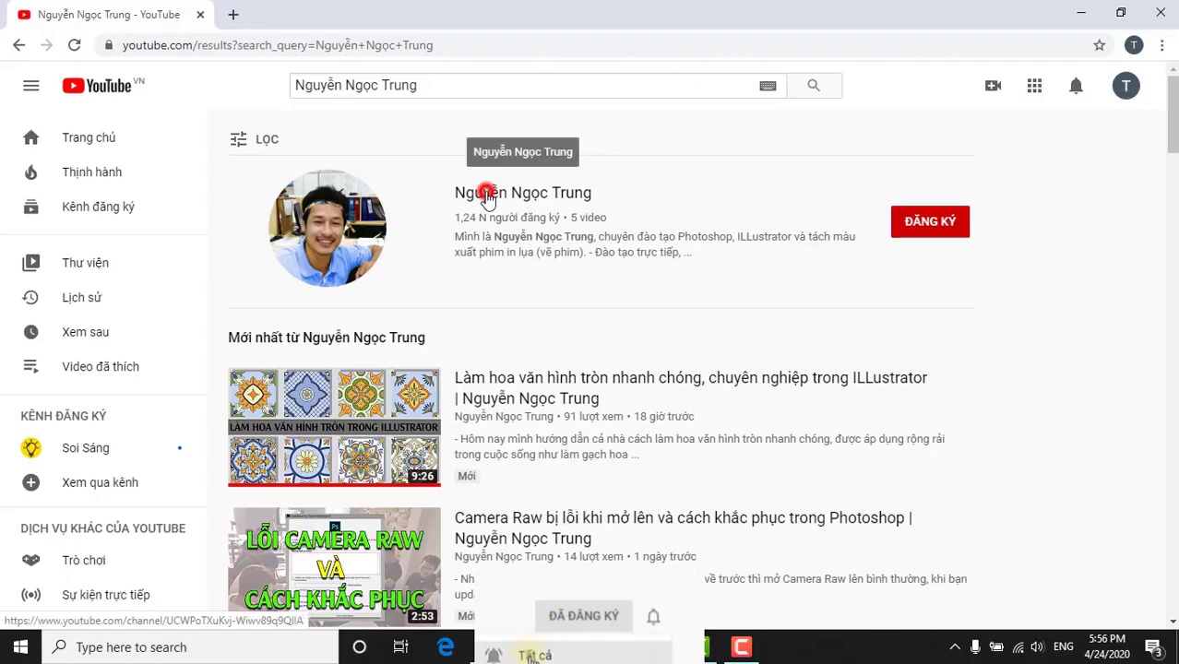
Open the training channel's page, subscribe, and set its bell to All notifications.
click(488, 197)
click(1022, 315)
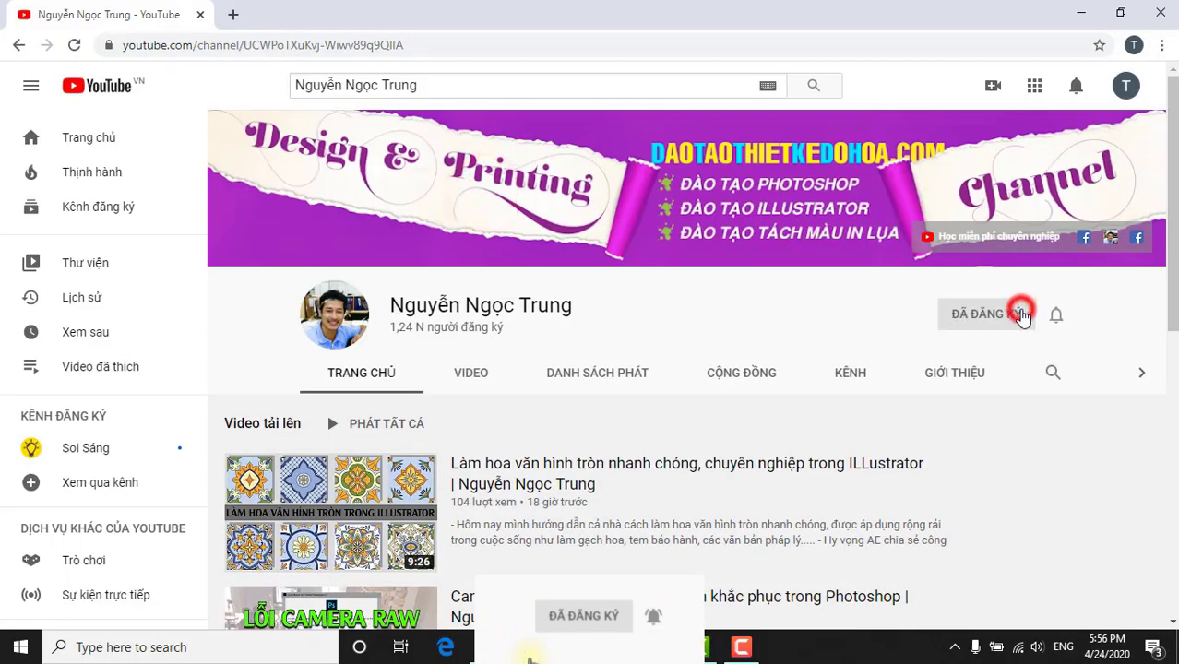
click(1056, 315)
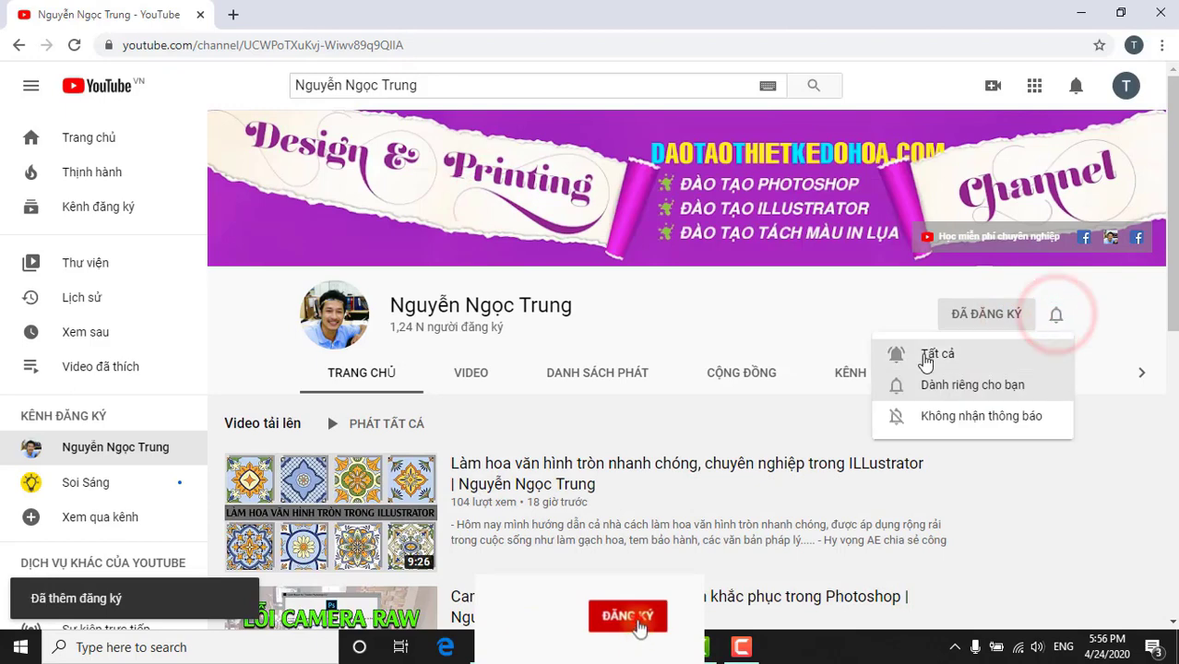
click(926, 356)
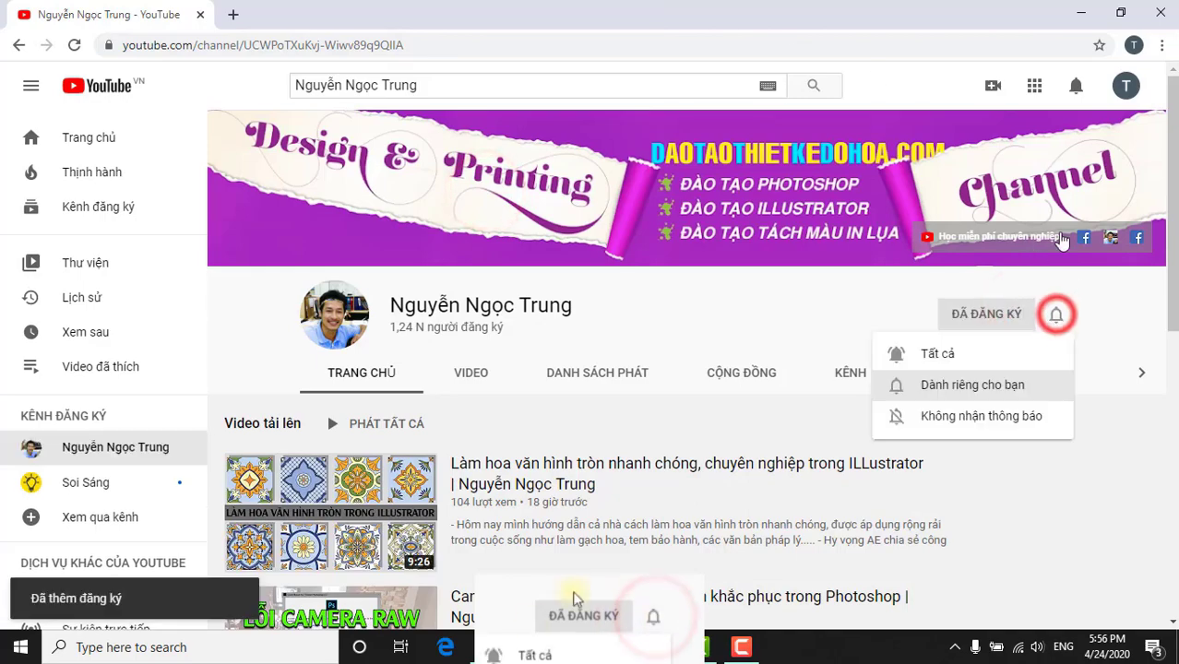
click(926, 357)
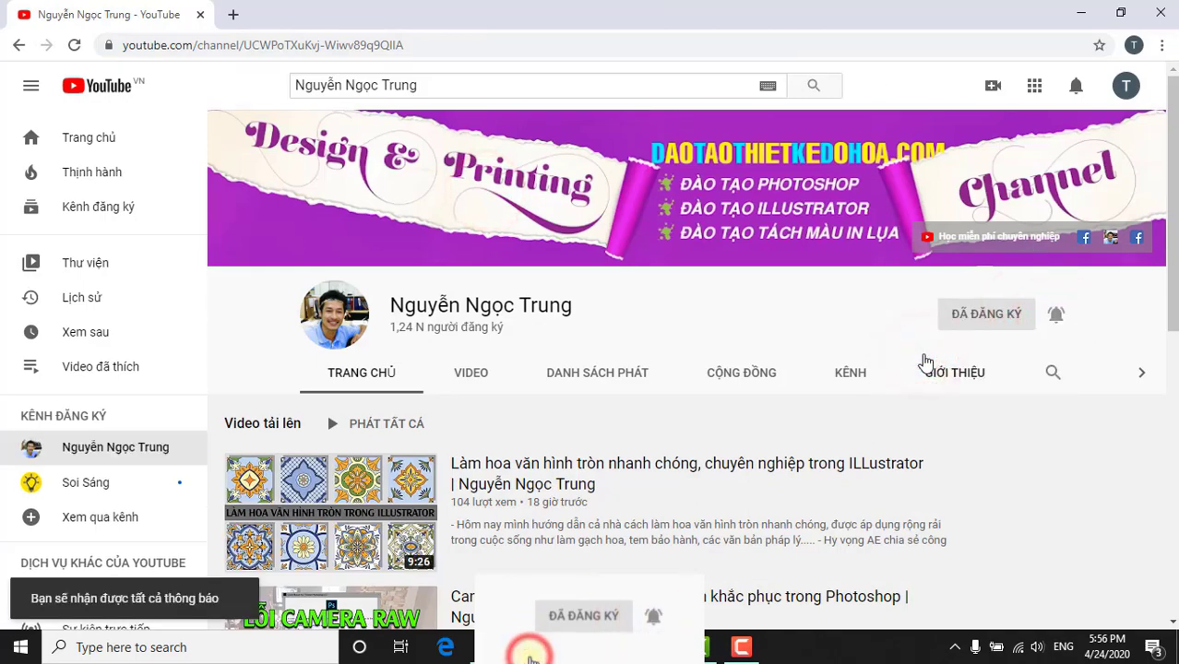